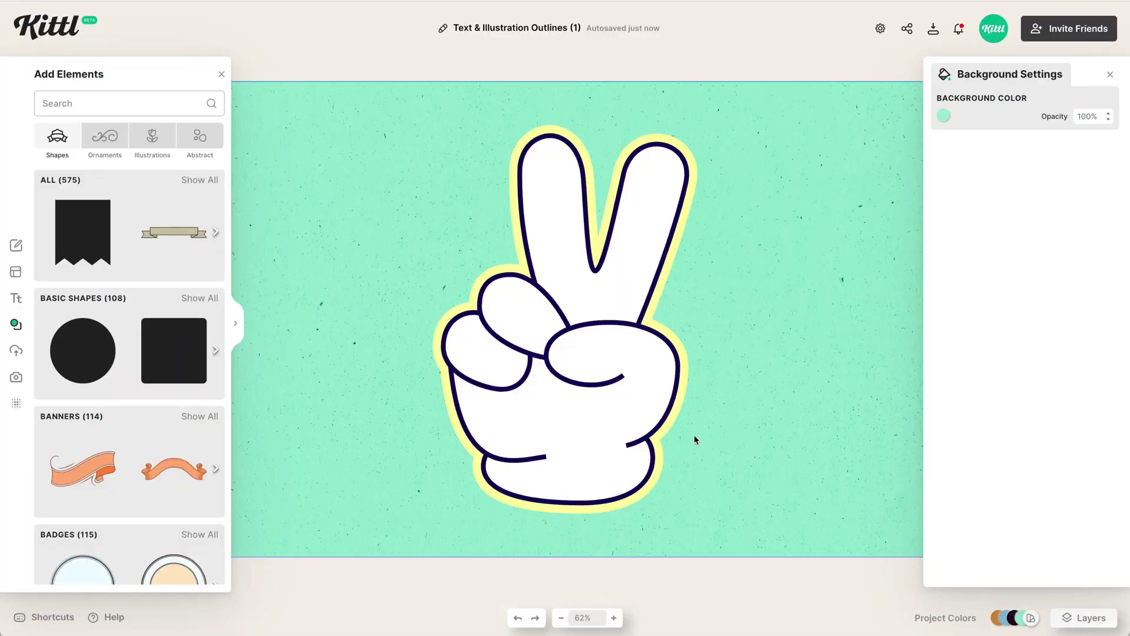
- Give the peace hand a weight-100 black border at about 24% opacity, like a shadow
{"action": "left_click", "coordinate": [635, 410]}
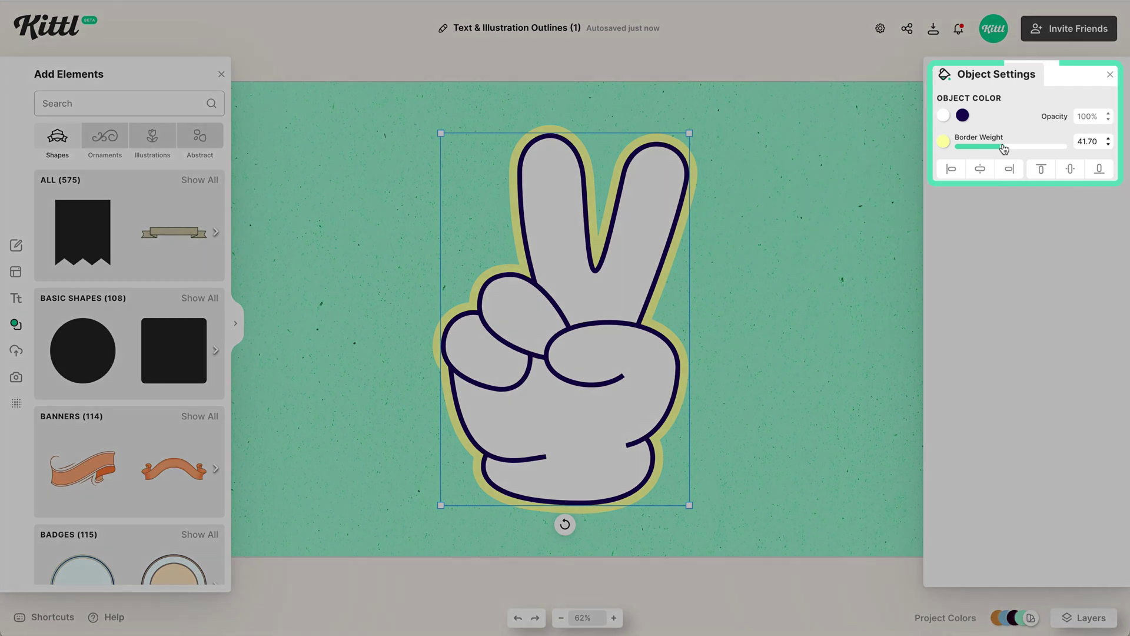
{"action": "left_click_drag", "start_coordinate": [1003, 148], "coordinate": [1070, 154]}
{"action": "left_click", "coordinate": [943, 141]}
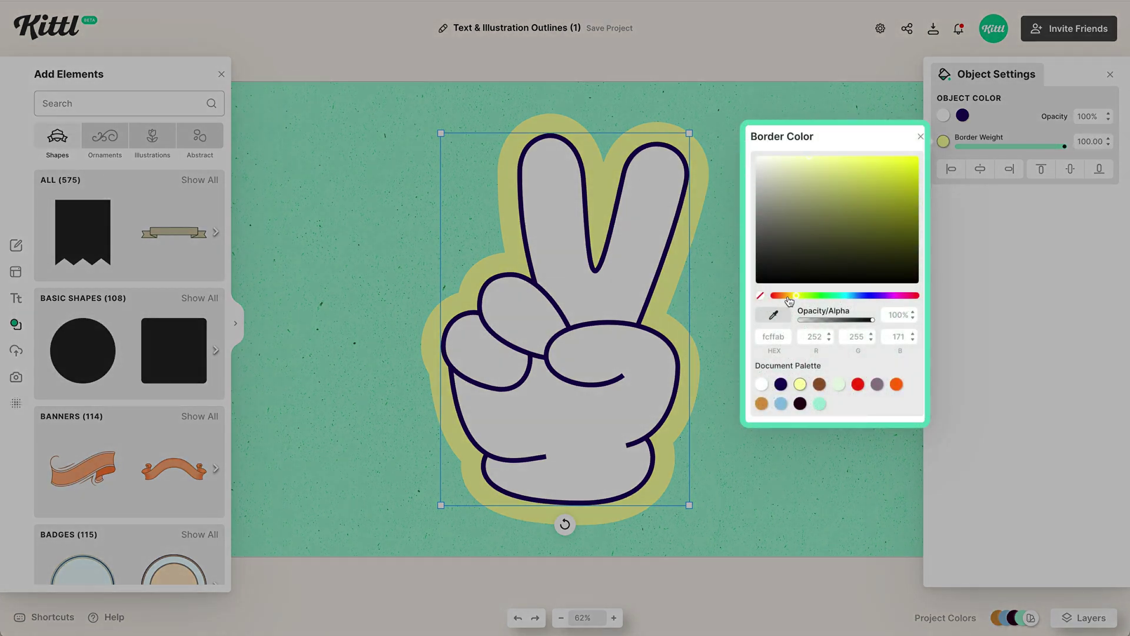
{"action": "left_click_drag", "start_coordinate": [793, 296], "coordinate": [778, 296]}
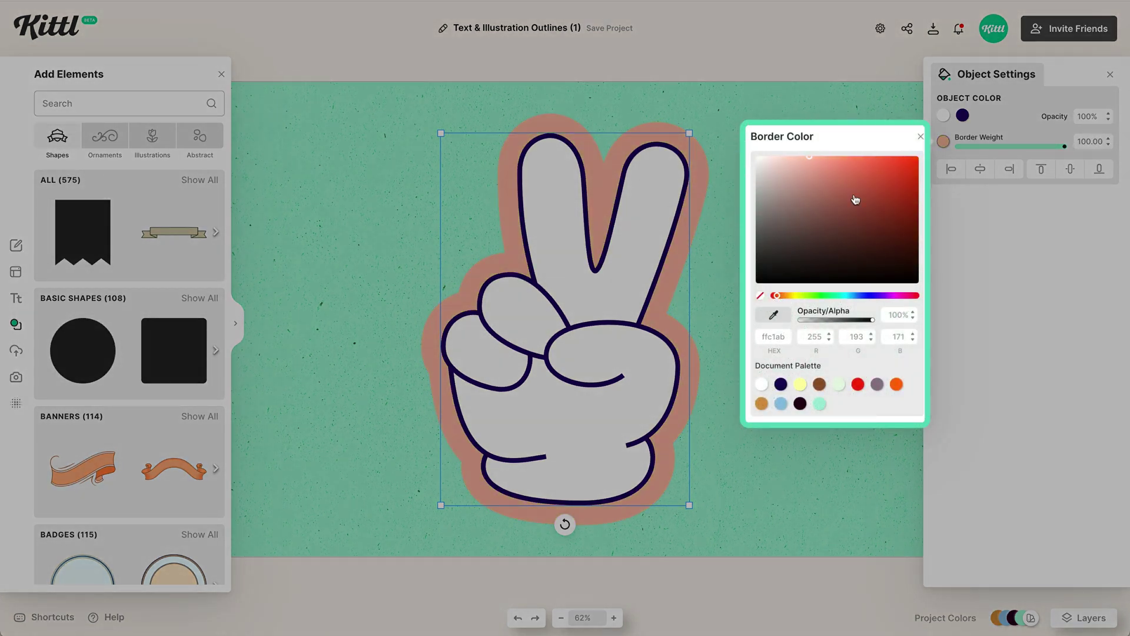
{"action": "left_click_drag", "start_coordinate": [860, 163], "coordinate": [846, 158]}
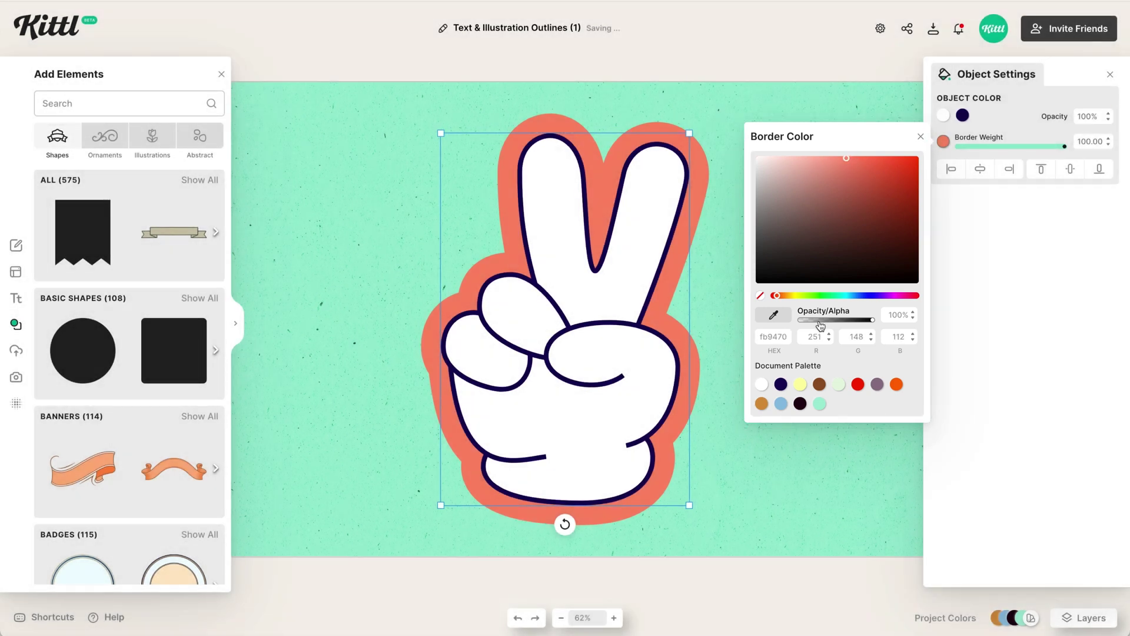
{"action": "left_click_drag", "start_coordinate": [873, 325], "coordinate": [839, 325]}
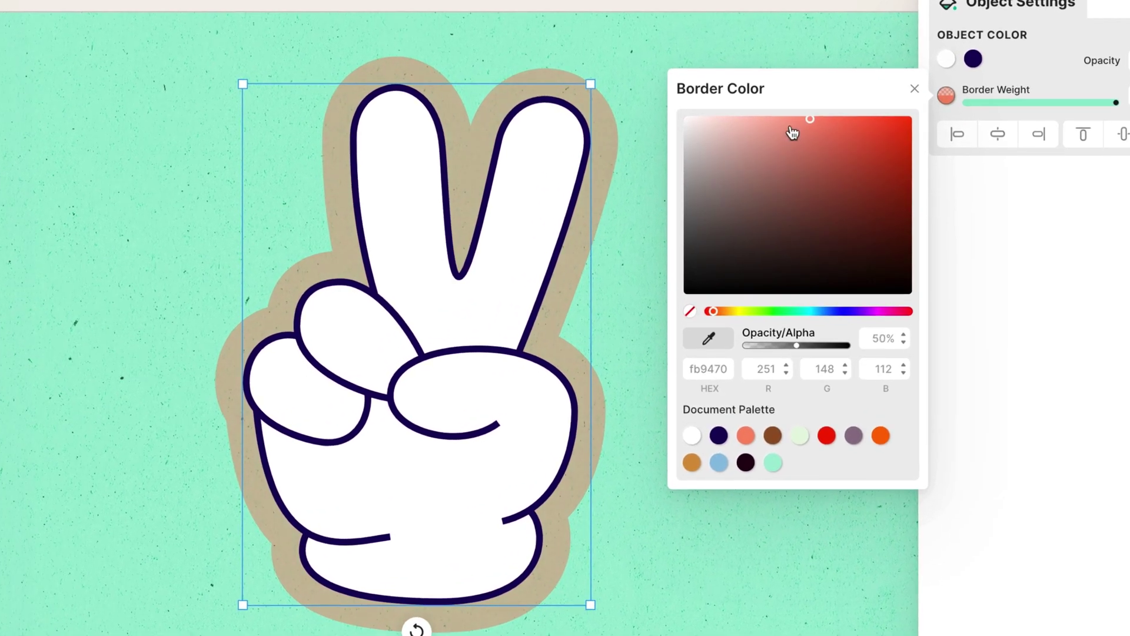
{"action": "left_click_drag", "start_coordinate": [792, 130], "coordinate": [642, 322]}
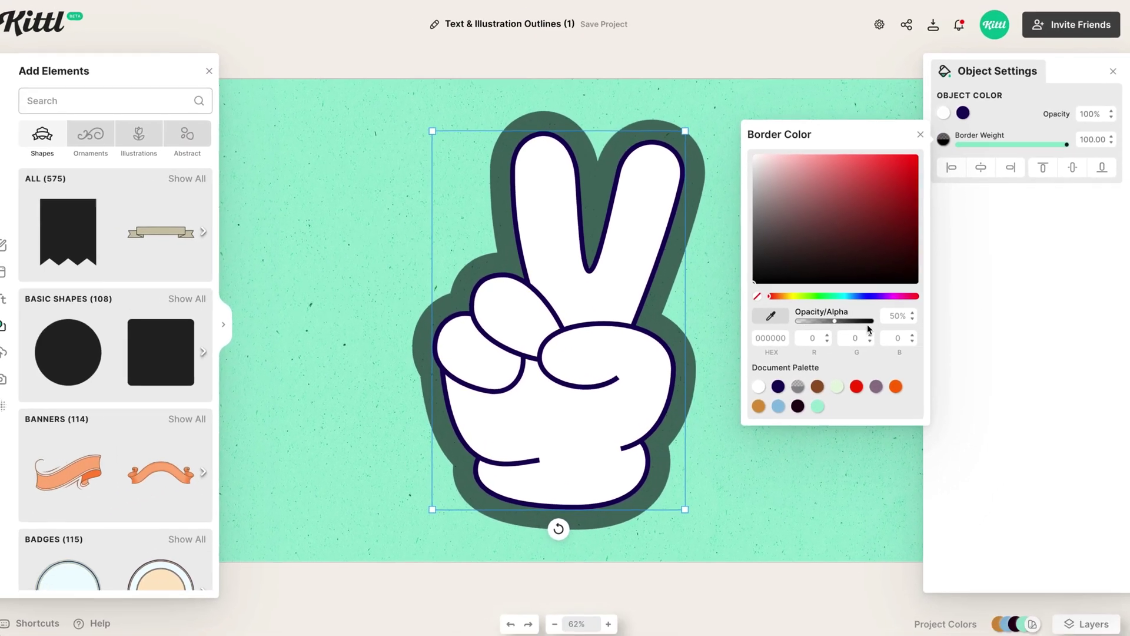
{"action": "left_click_drag", "start_coordinate": [835, 321], "coordinate": [820, 322]}
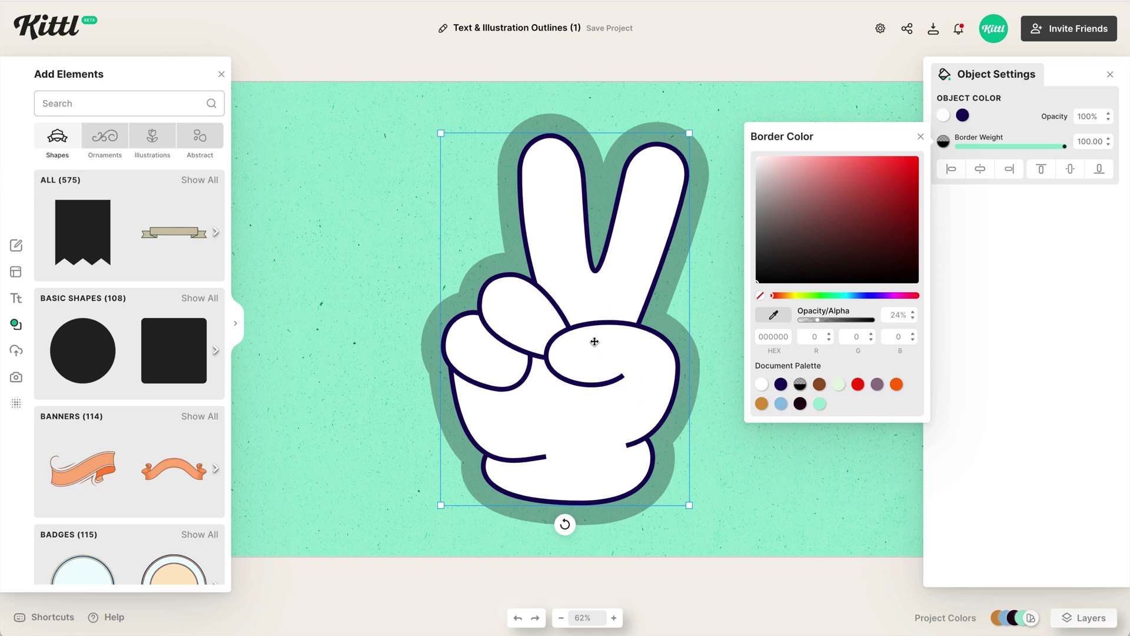
{"action": "left_click", "coordinate": [389, 308]}
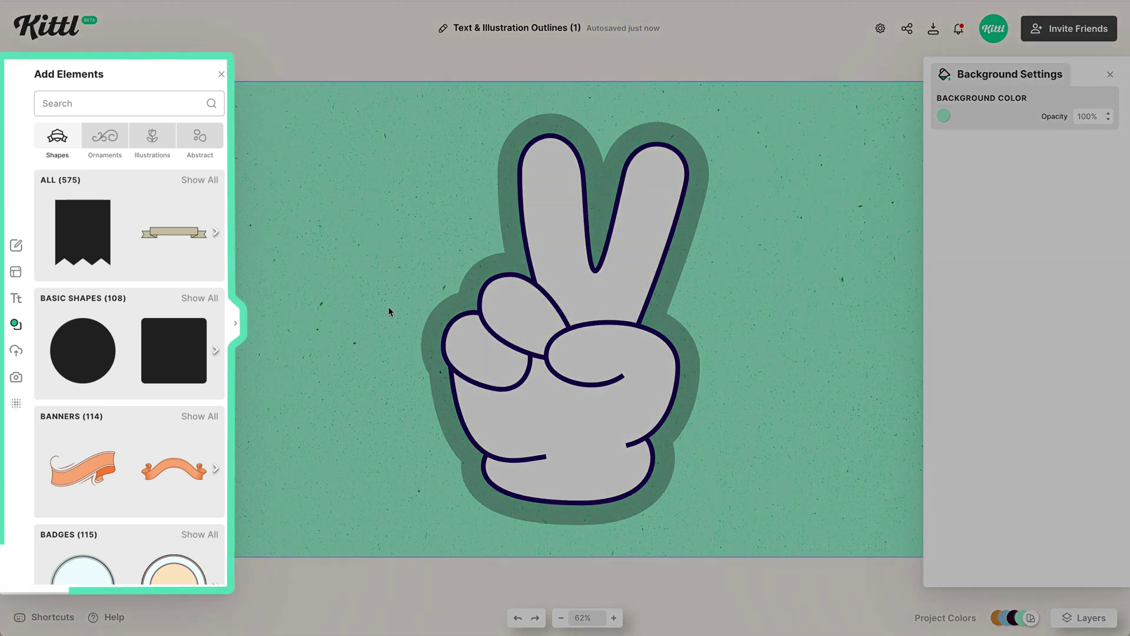
- Delete the peace hand, then add an Ornate Badge and scale it up
{"action": "scroll", "coordinate": [143, 312], "scroll_direction": "down", "scroll_amount": 6}
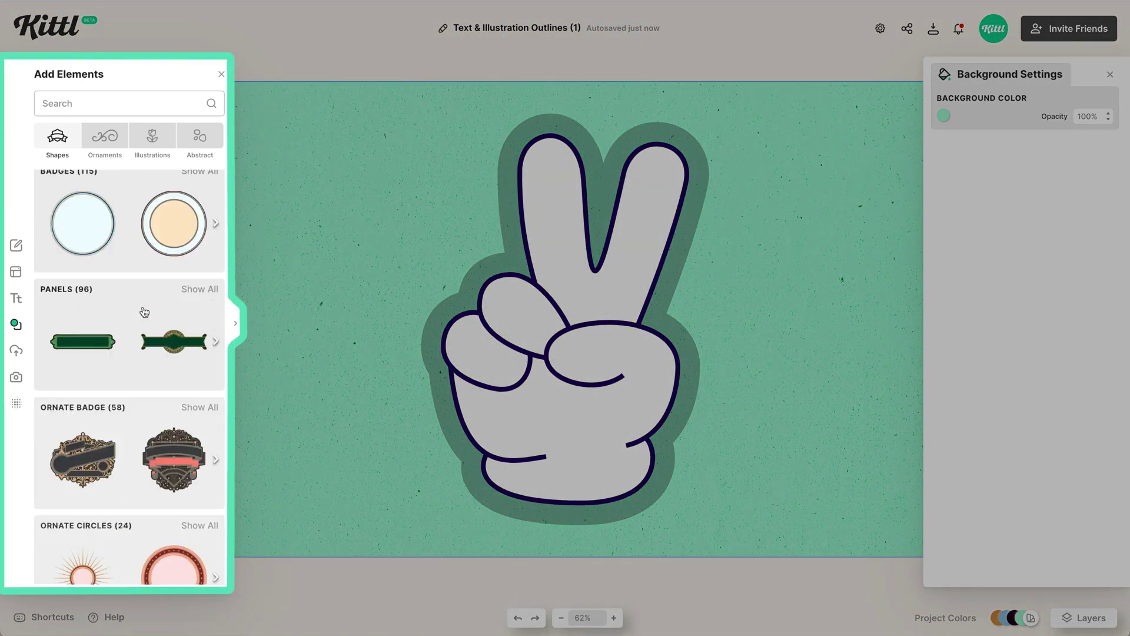
{"action": "scroll", "coordinate": [145, 312], "scroll_direction": "down", "scroll_amount": 3}
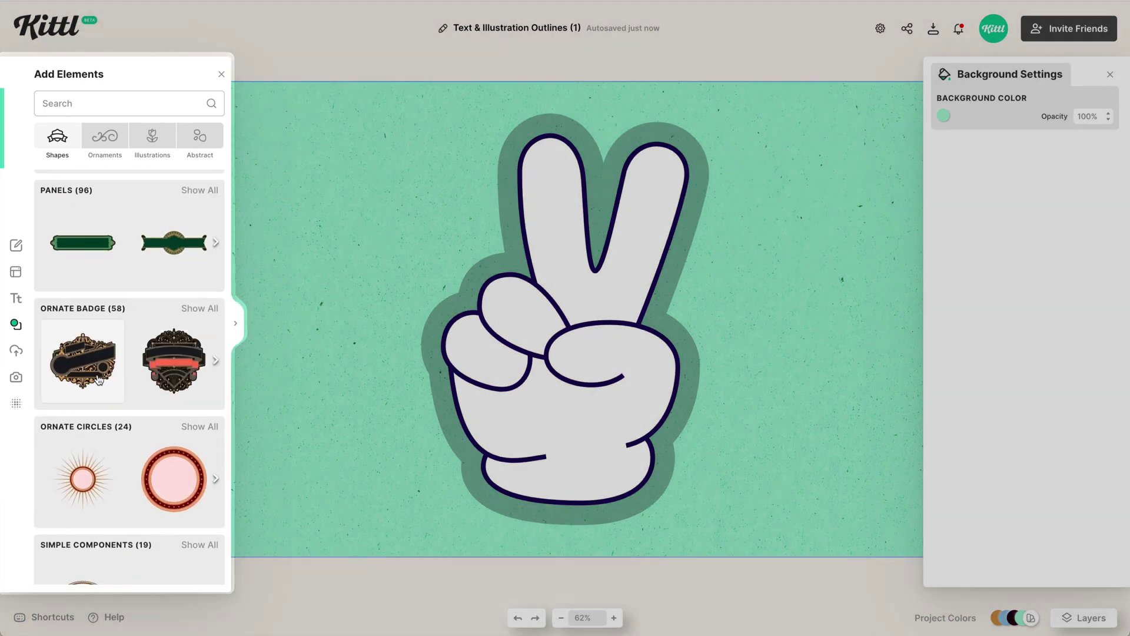
{"action": "left_click", "coordinate": [624, 391]}
{"action": "key", "text": "Delete"}
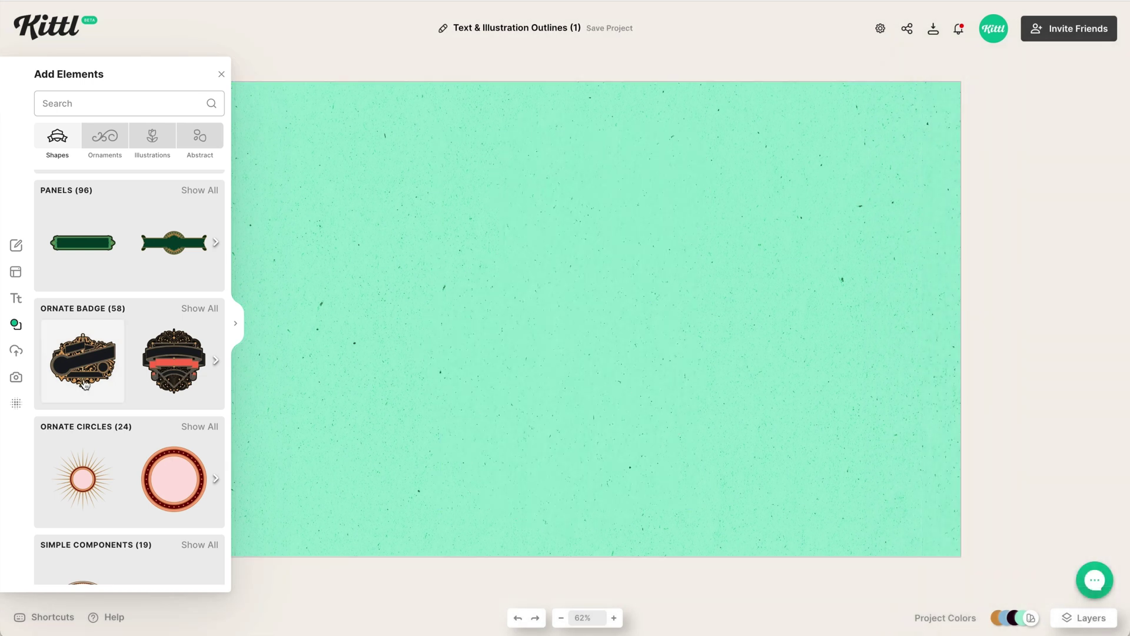
{"action": "left_click", "coordinate": [86, 385]}
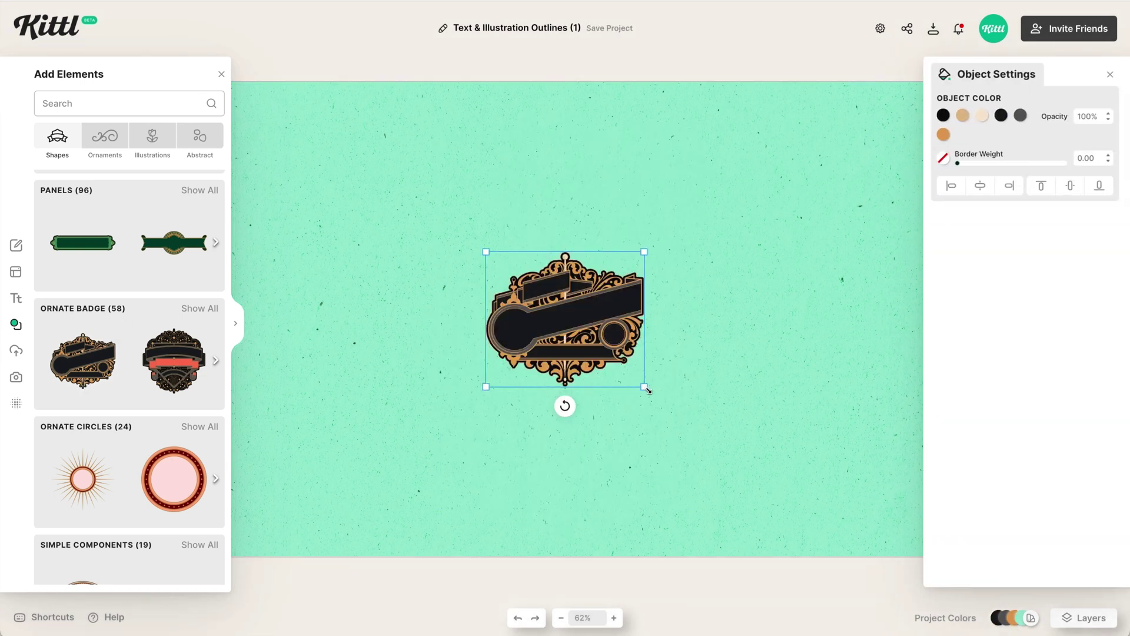
{"action": "left_click_drag", "start_coordinate": [645, 387], "coordinate": [795, 515]}
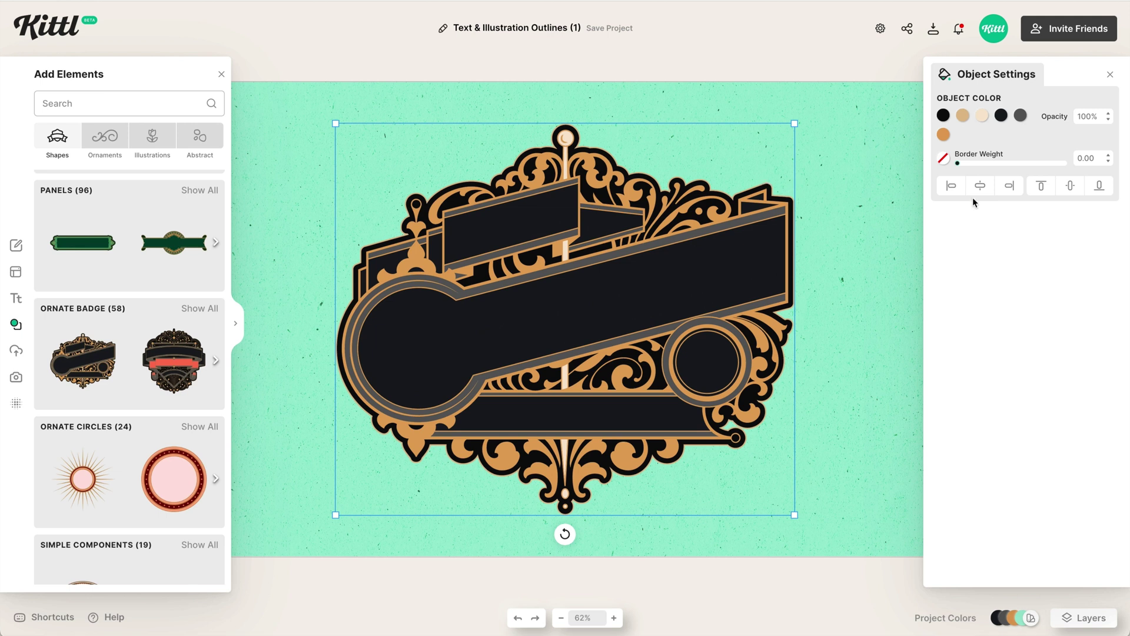
- Give the badge an orange border with a weight of about 37
{"action": "left_click", "coordinate": [943, 157]}
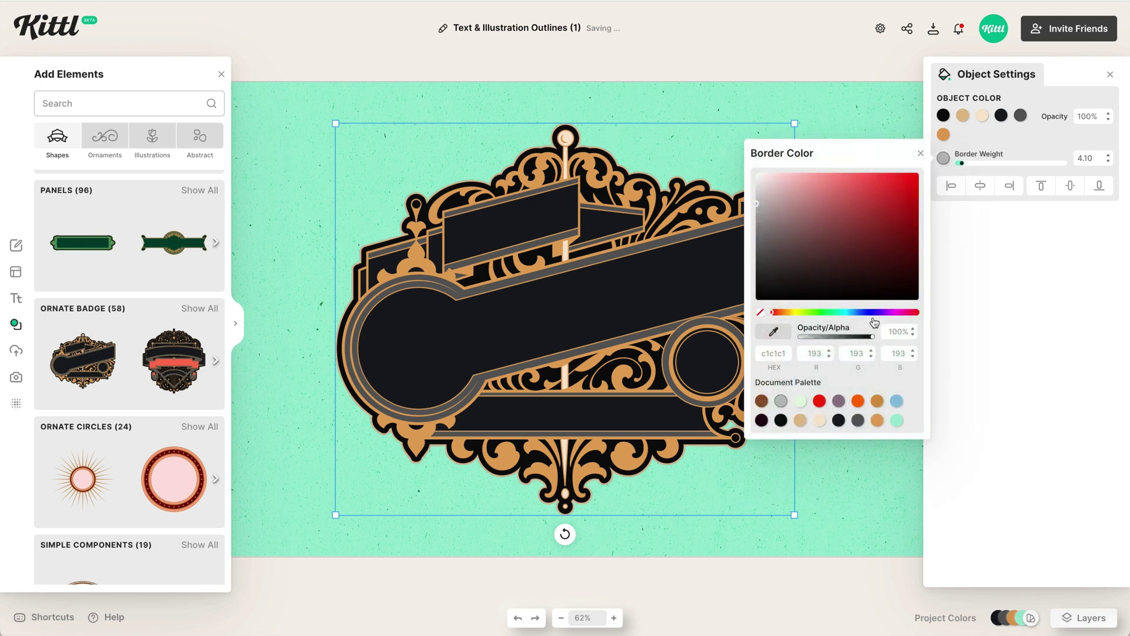
{"action": "left_click", "coordinate": [876, 402]}
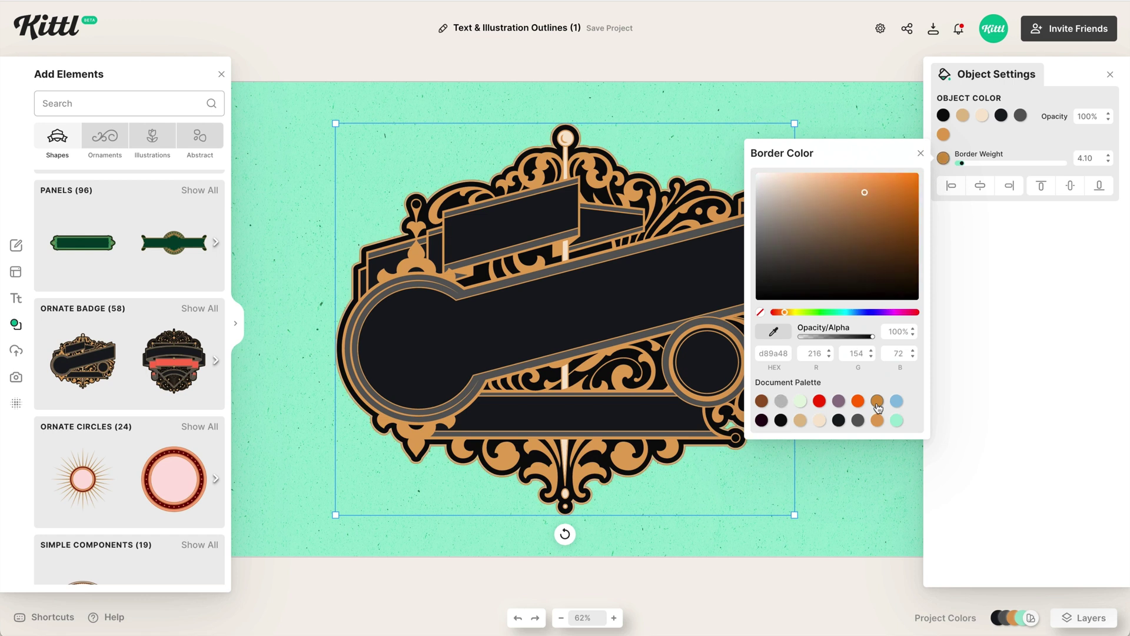
{"action": "left_click", "coordinate": [961, 165]}
{"action": "left_click_drag", "start_coordinate": [962, 167], "coordinate": [969, 167]}
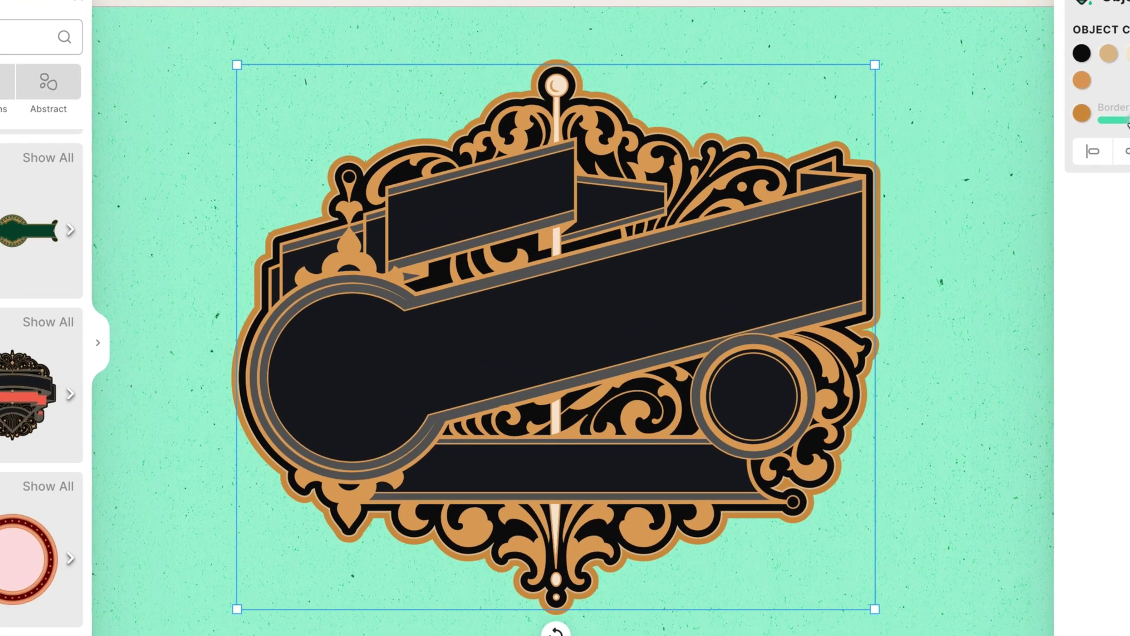
{"action": "left_click_drag", "start_coordinate": [1124, 123], "coordinate": [1127, 124]}
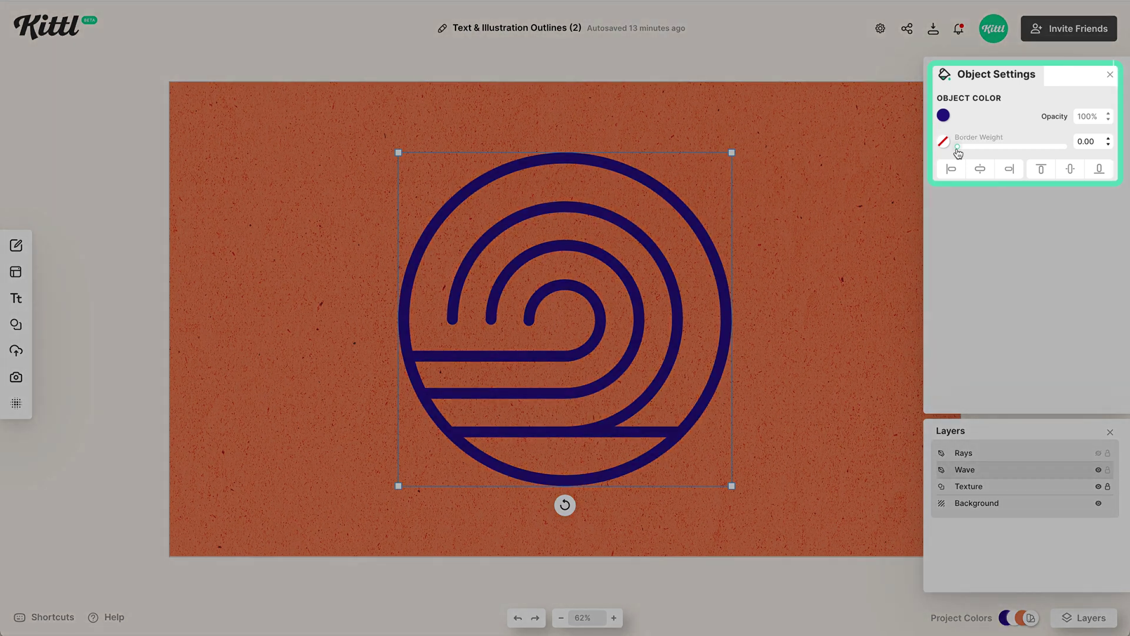
- Thicken the Wave's navy border, then hide Wave and give the shown Rays a thin white border
{"action": "left_click_drag", "start_coordinate": [960, 153], "coordinate": [996, 157]}
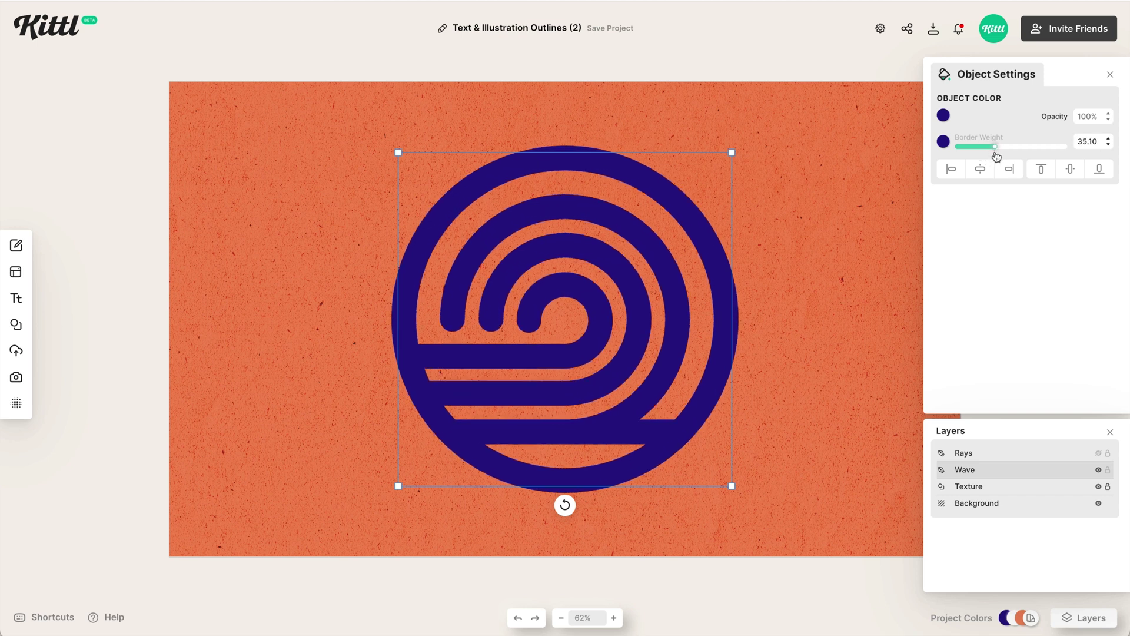
{"action": "left_click", "coordinate": [1099, 470]}
{"action": "left_click", "coordinate": [1099, 454]}
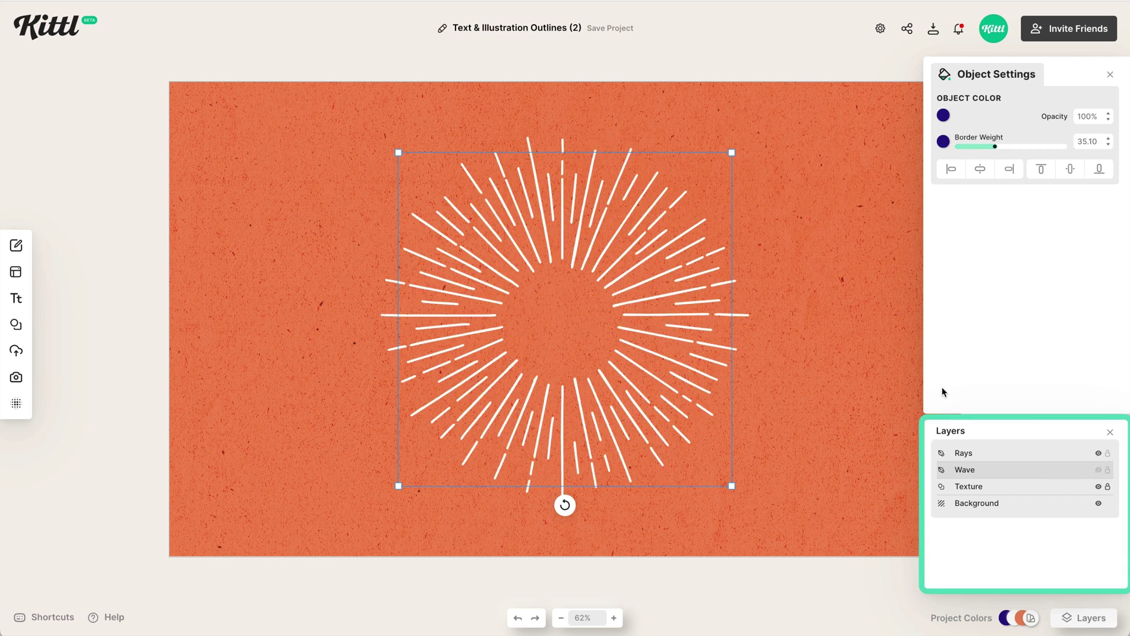
{"action": "left_click", "coordinate": [997, 454]}
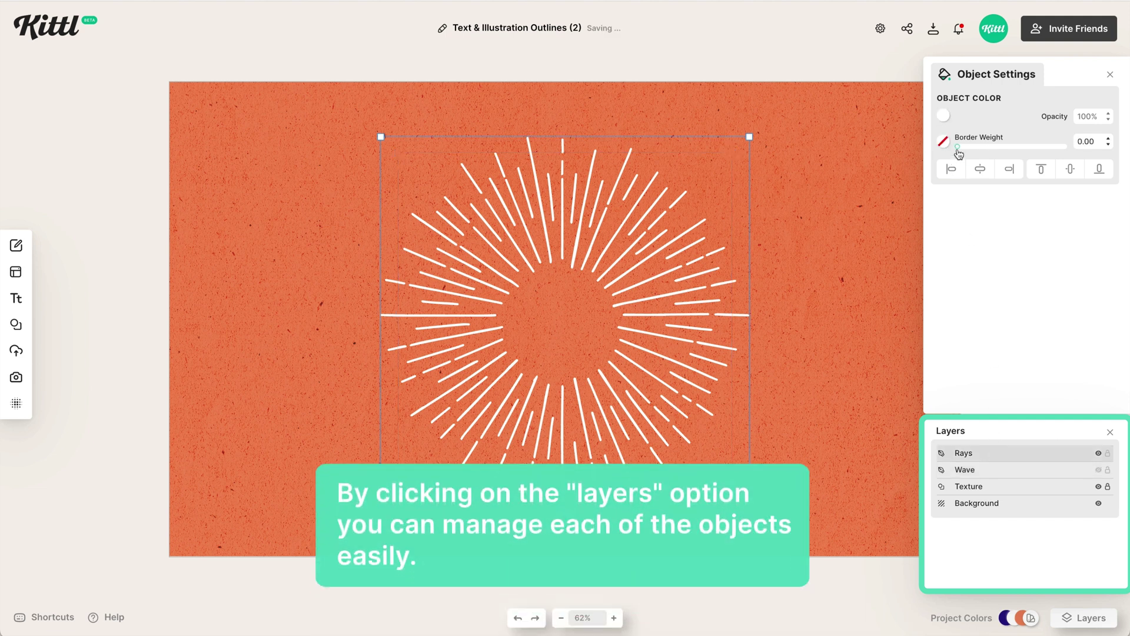
{"action": "left_click_drag", "start_coordinate": [960, 152], "coordinate": [966, 152]}
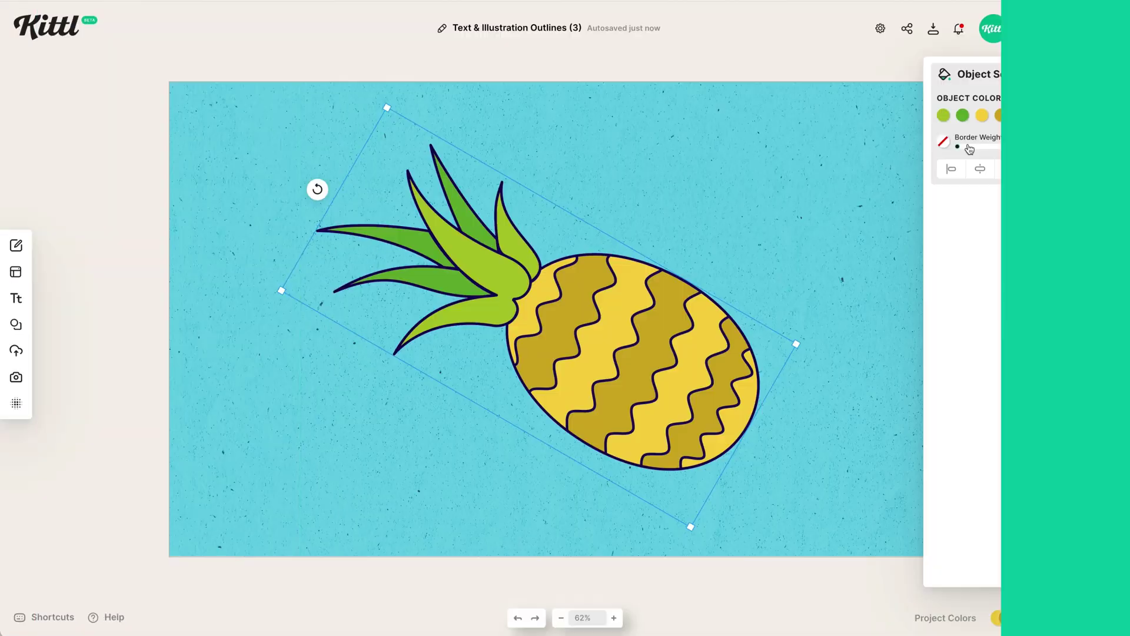
- Give the pineapple a thick white outline, then duplicate it and align both copies
{"action": "left_click_drag", "start_coordinate": [960, 150], "coordinate": [1070, 155]}
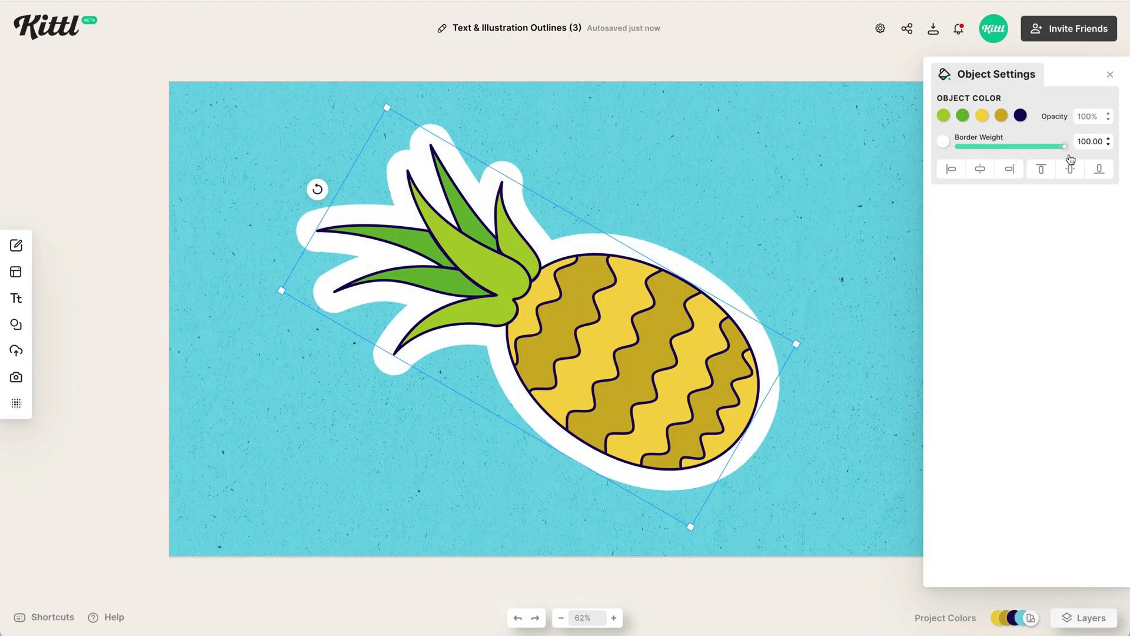
{"action": "left_click", "coordinate": [732, 207]}
{"action": "left_click", "coordinate": [620, 361]}
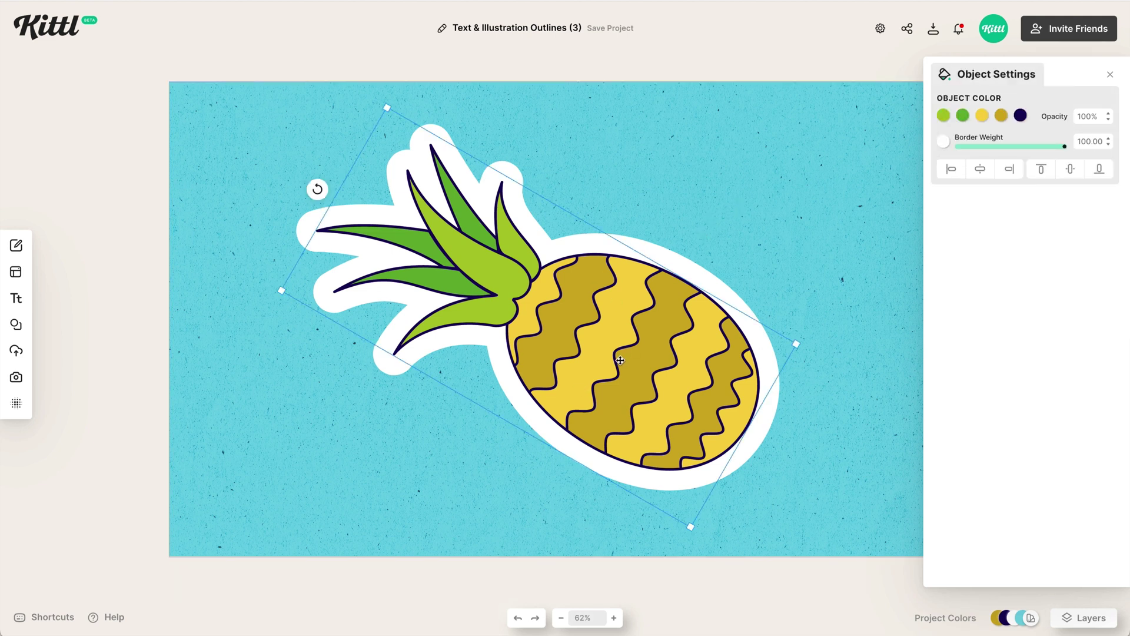
{"action": "left_click_drag", "start_coordinate": [620, 361], "coordinate": [617, 357]}
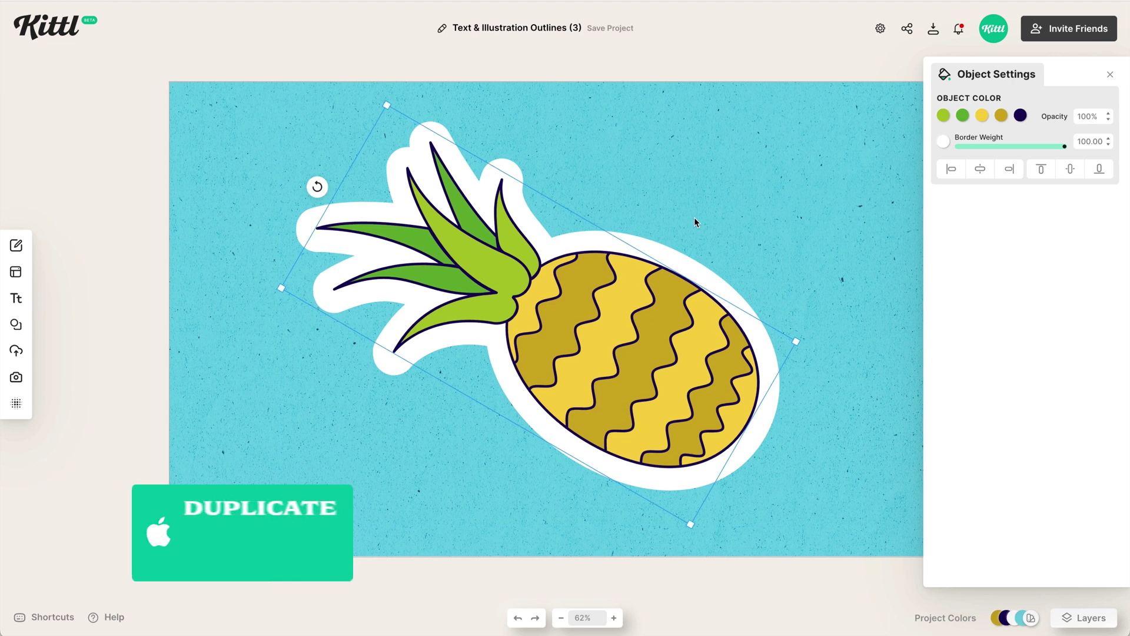
{"action": "left_click_drag", "start_coordinate": [697, 222], "coordinate": [587, 495]}
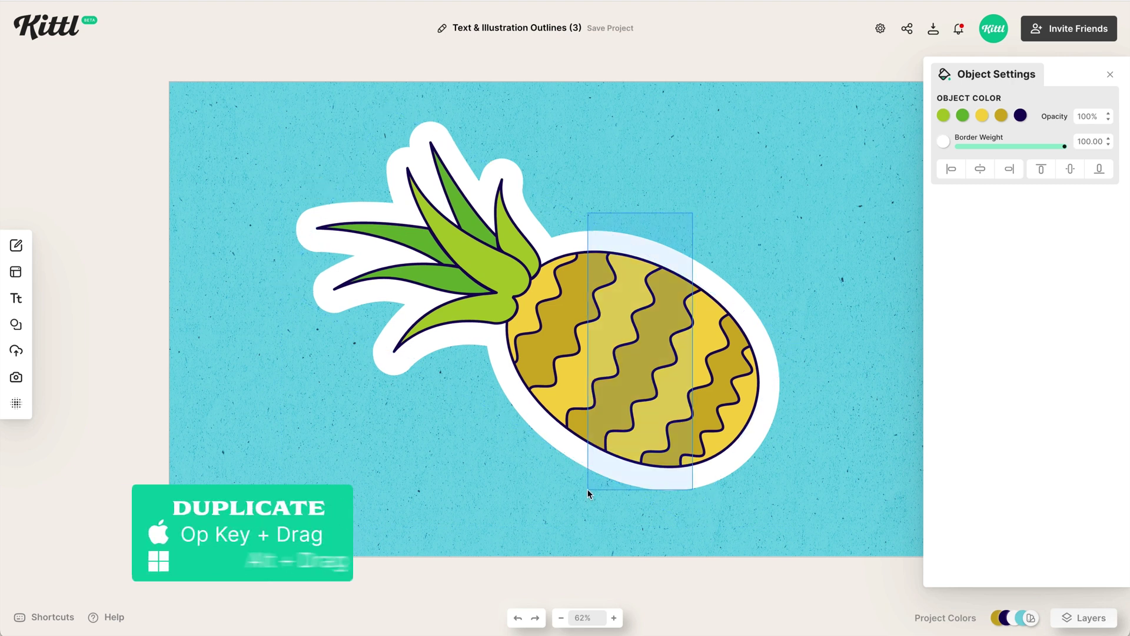
{"action": "left_click", "coordinate": [1070, 161]}
{"action": "left_click", "coordinate": [697, 359]}
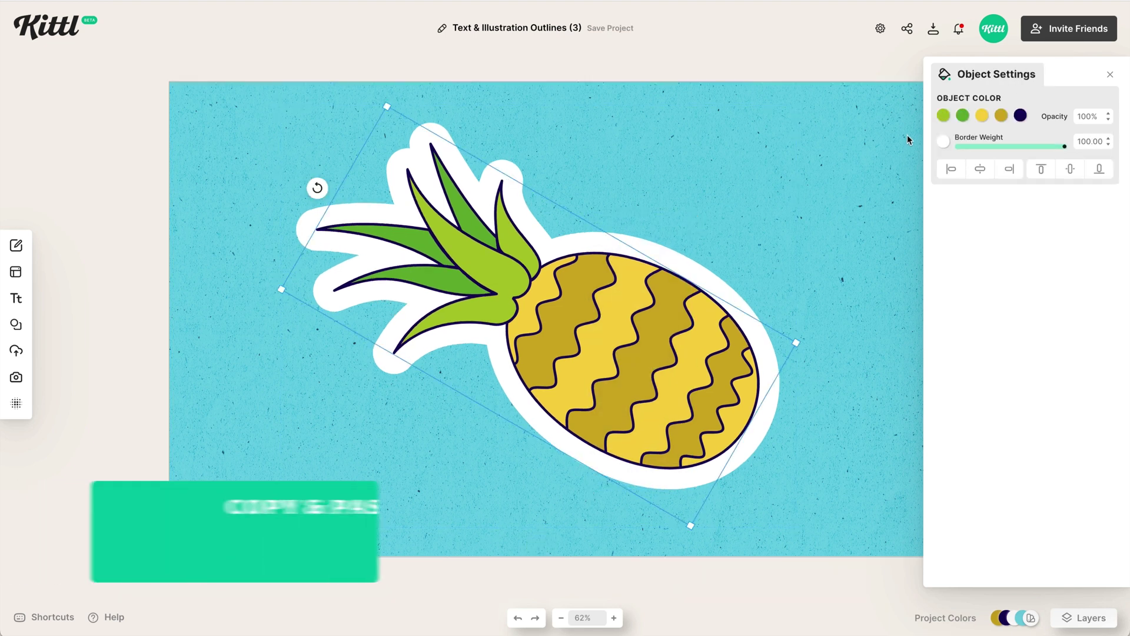
- Make one pineapple copy's border salmon and thin it to about 25
{"action": "left_click", "coordinate": [944, 142]}
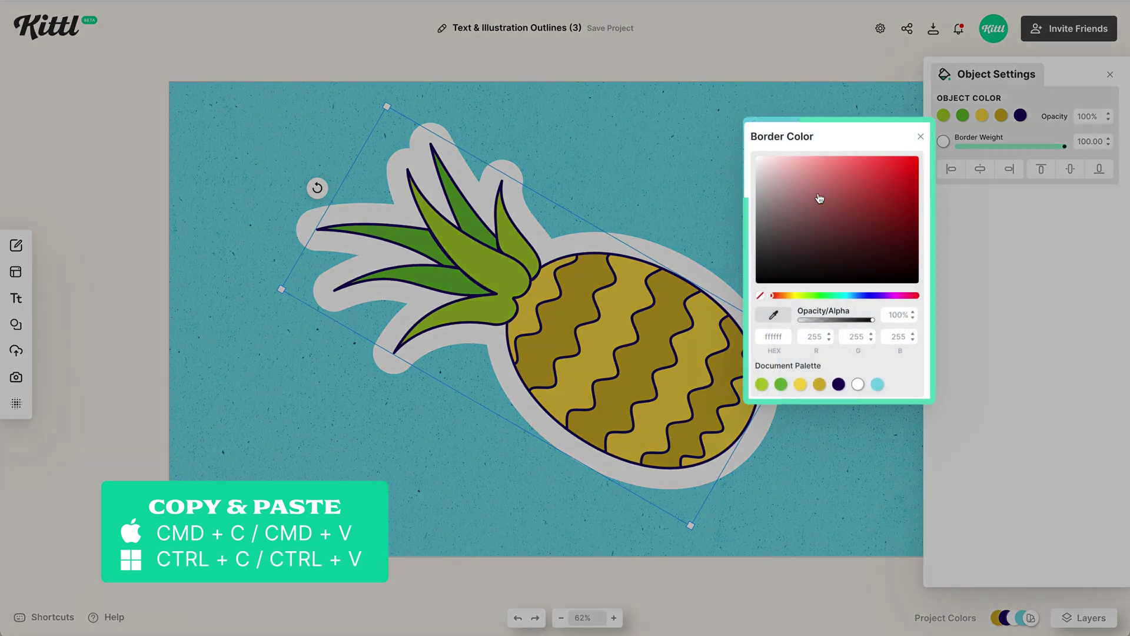
{"action": "left_click", "coordinate": [785, 296]}
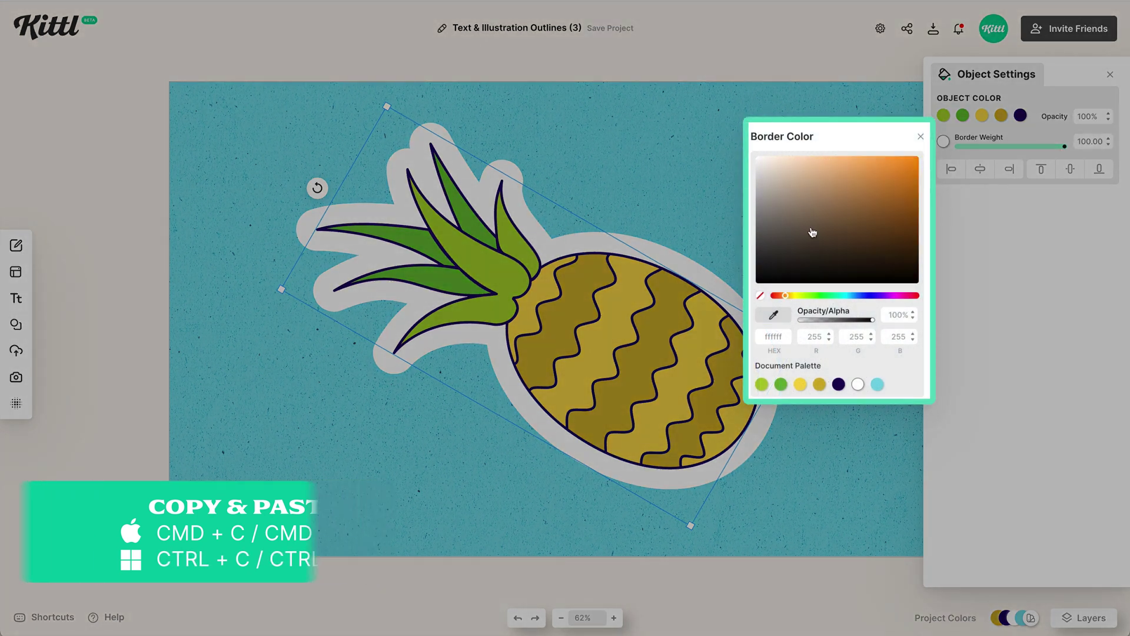
{"action": "left_click_drag", "start_coordinate": [837, 168], "coordinate": [831, 165]}
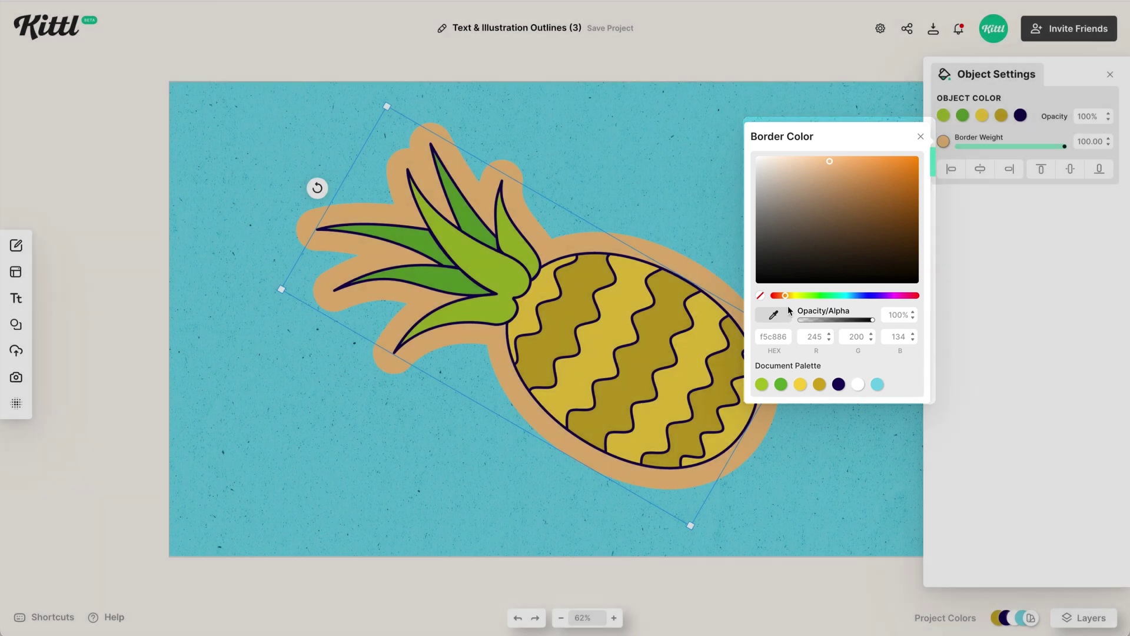
{"action": "left_click", "coordinate": [777, 296]}
{"action": "left_click", "coordinate": [618, 357]}
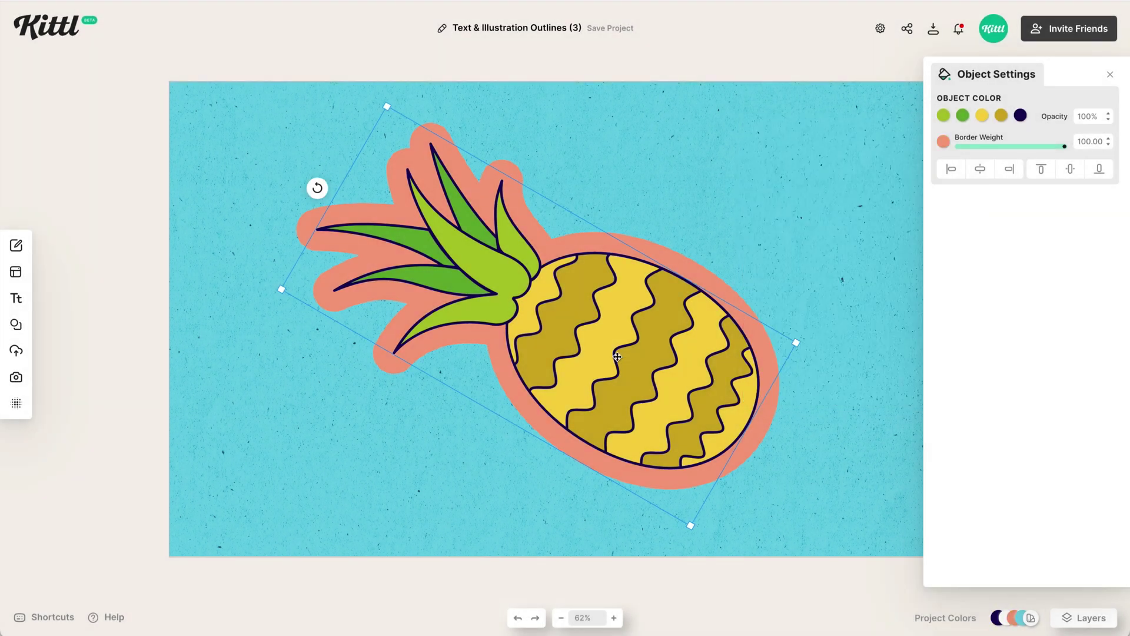
{"action": "left_click_drag", "start_coordinate": [1062, 149], "coordinate": [986, 148]}
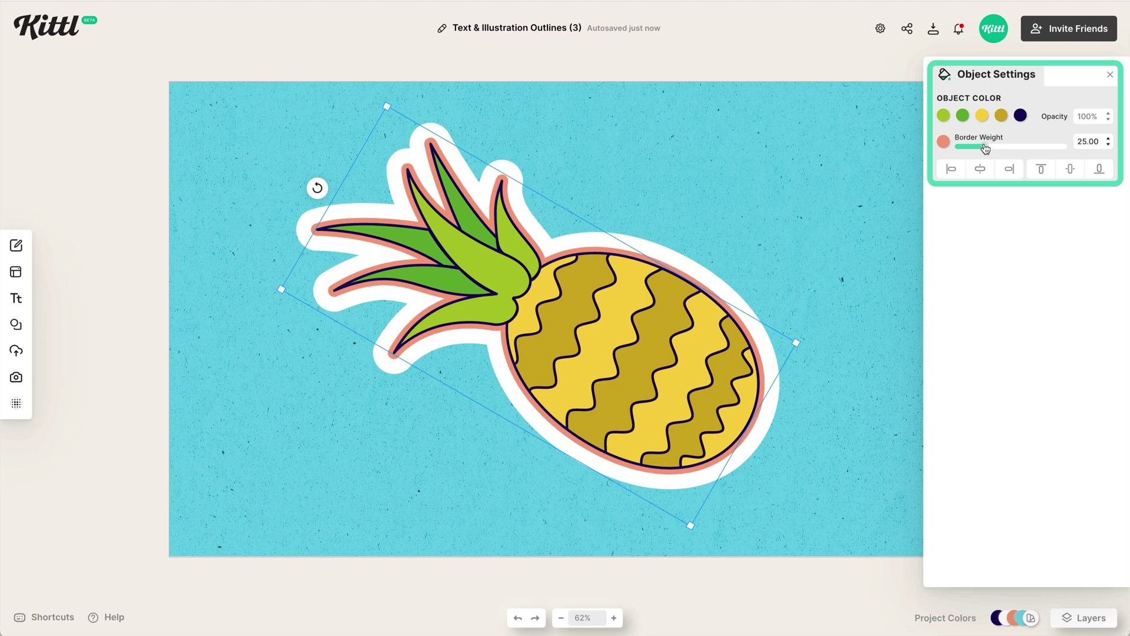
{"action": "left_click", "coordinate": [815, 205]}
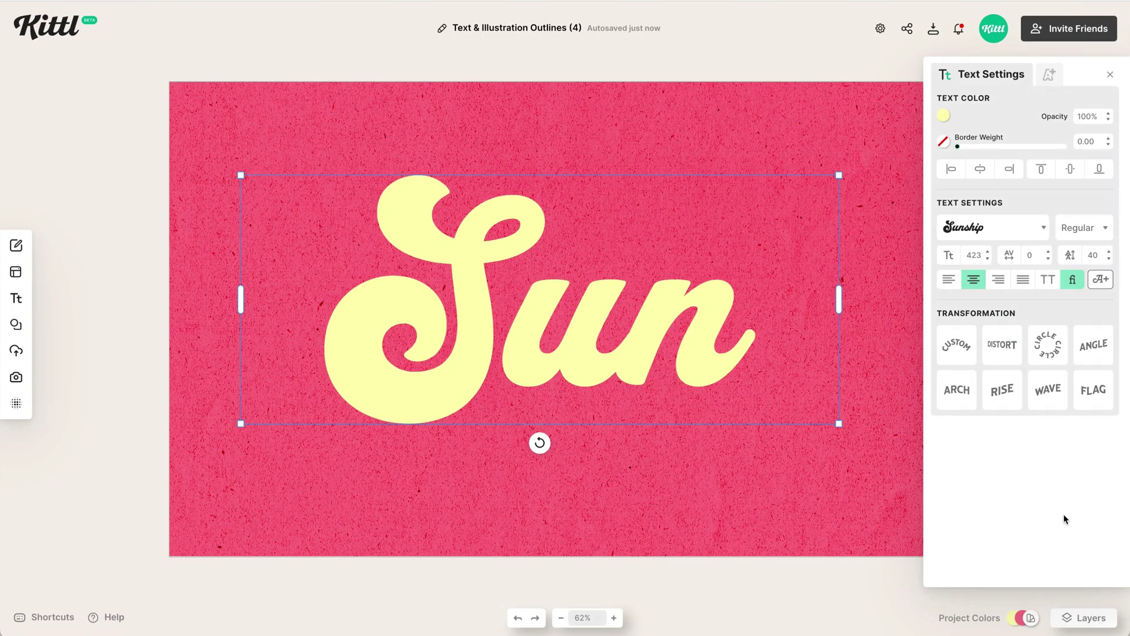
- Apply a crimson Block Shadow to 'Sun' with outline width 100 and offset 0
{"action": "left_click", "coordinate": [1050, 73]}
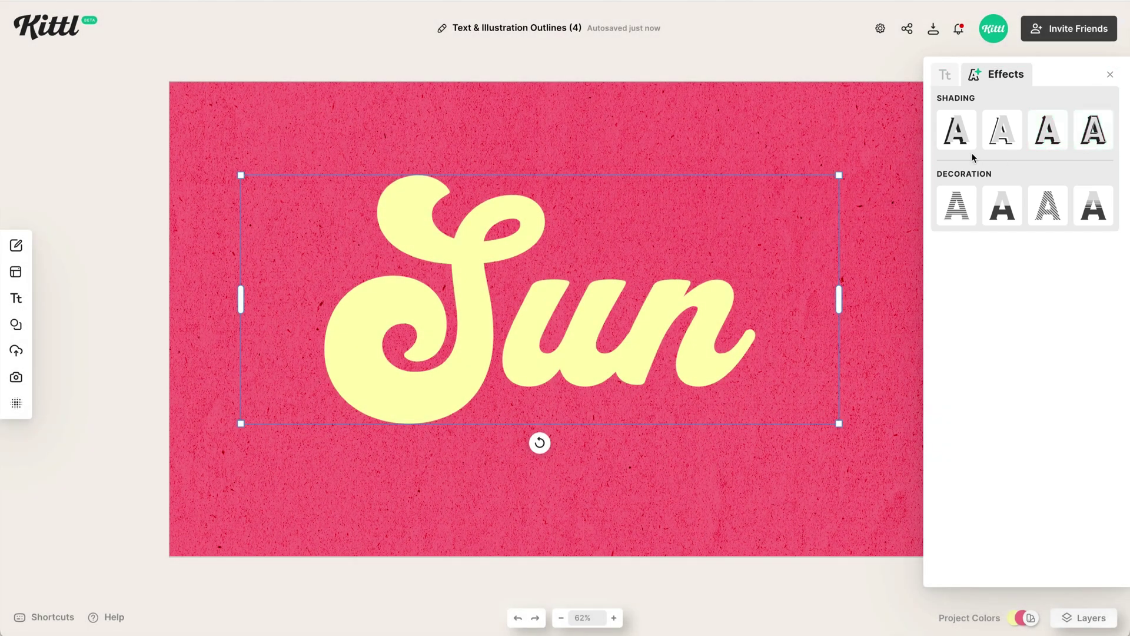
{"action": "left_click", "coordinate": [1041, 143]}
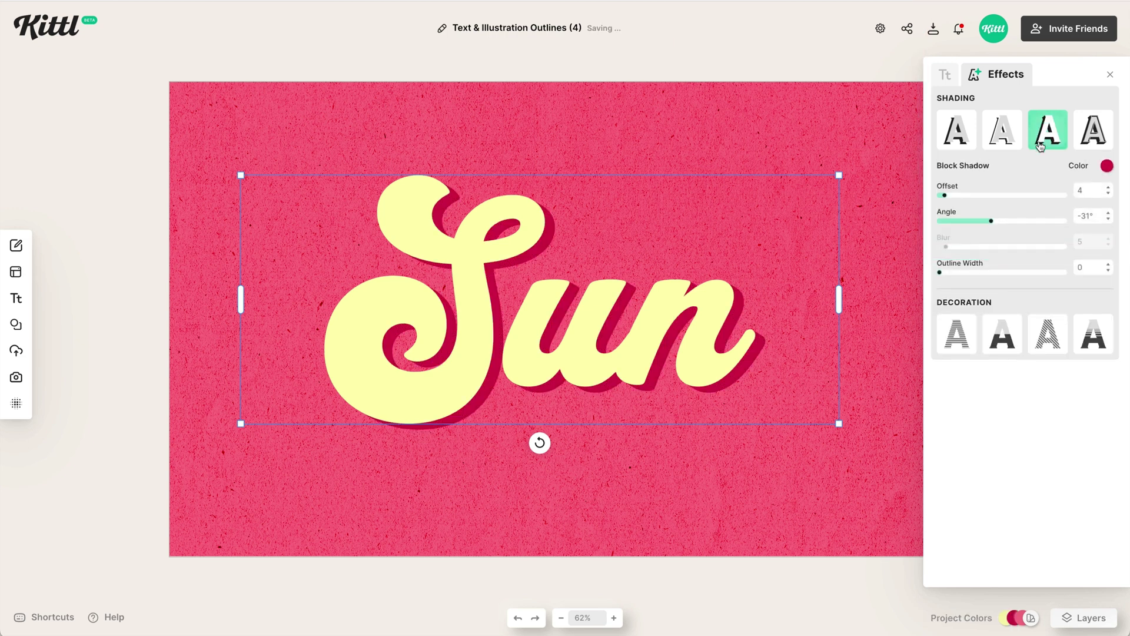
{"action": "left_click_drag", "start_coordinate": [946, 200], "coordinate": [957, 202]}
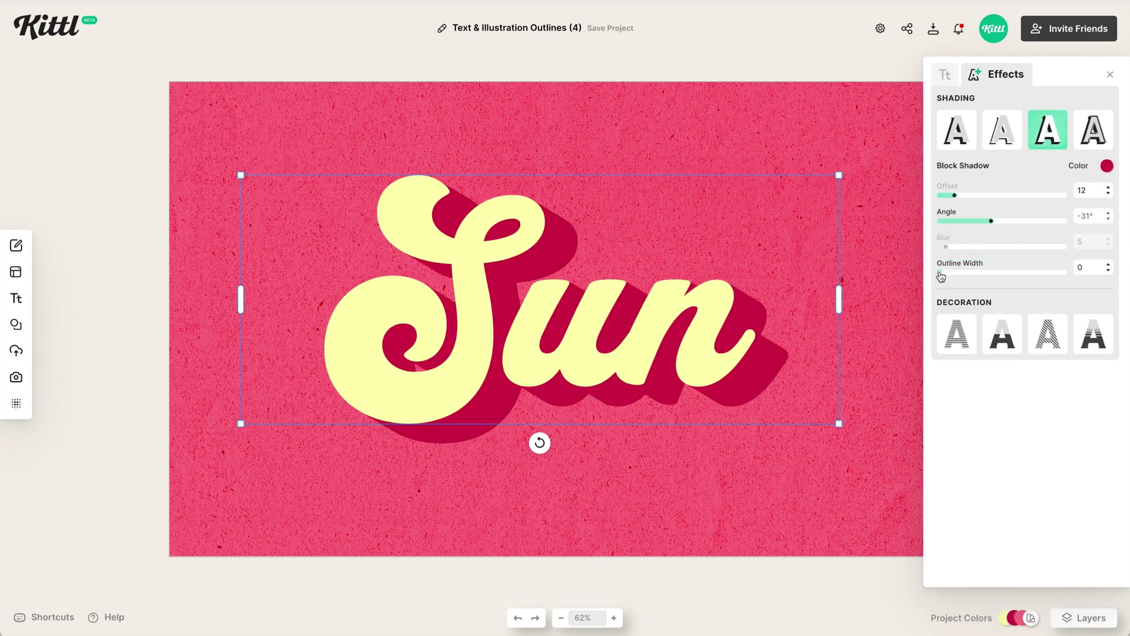
{"action": "left_click_drag", "start_coordinate": [943, 277], "coordinate": [1035, 281]}
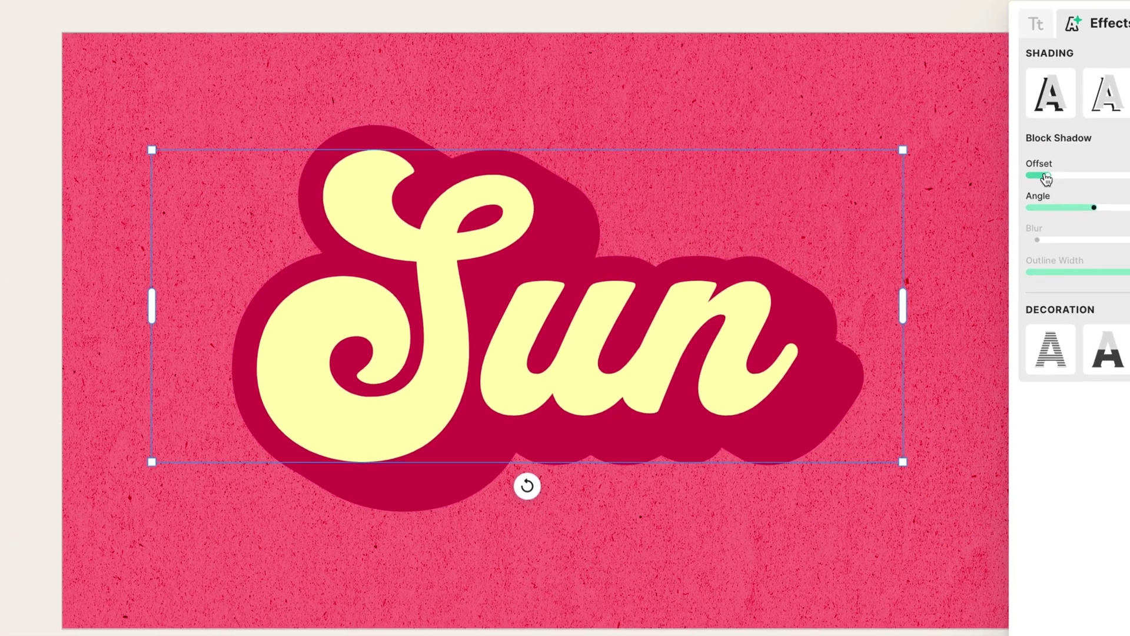
{"action": "left_click_drag", "start_coordinate": [1047, 179], "coordinate": [1070, 182]}
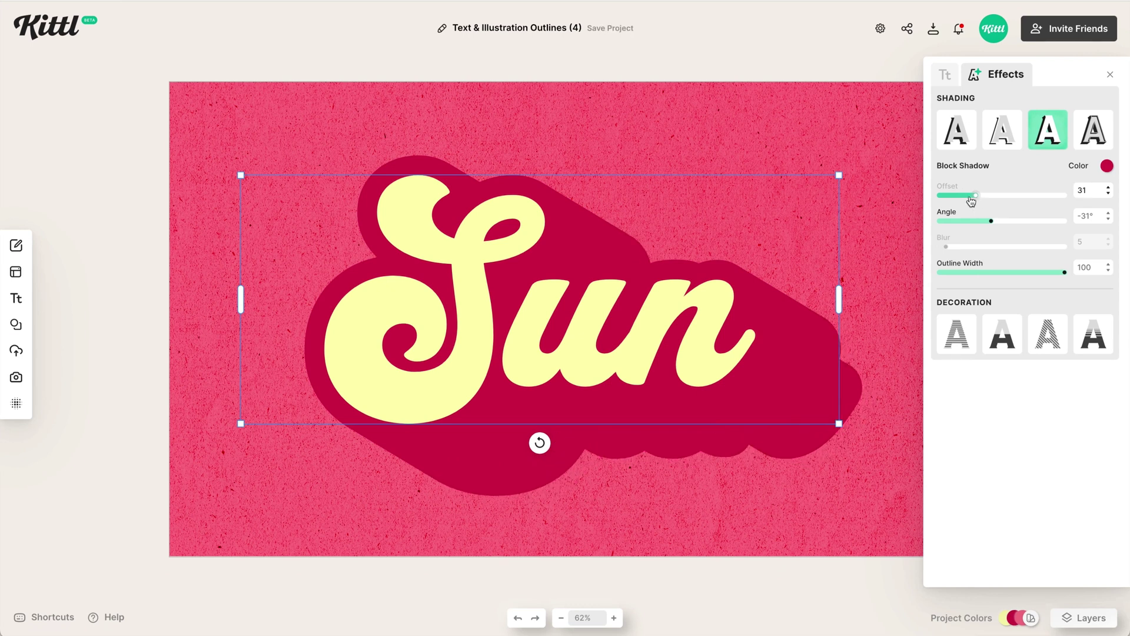
{"action": "left_click_drag", "start_coordinate": [971, 202], "coordinate": [991, 228]}
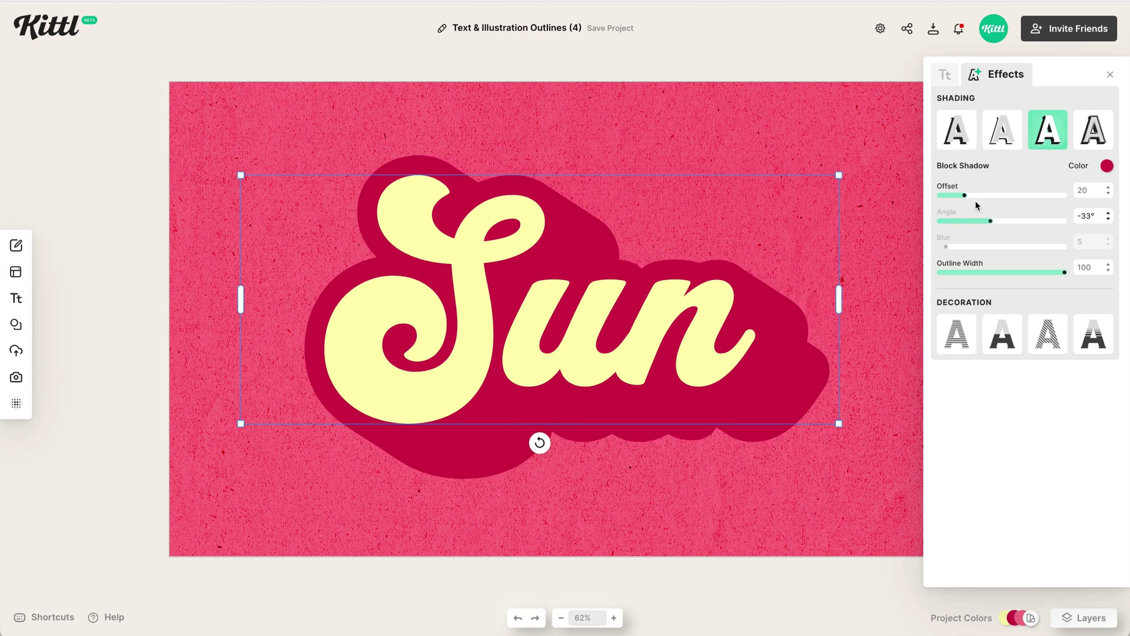
{"action": "left_click_drag", "start_coordinate": [966, 199], "coordinate": [932, 201]}
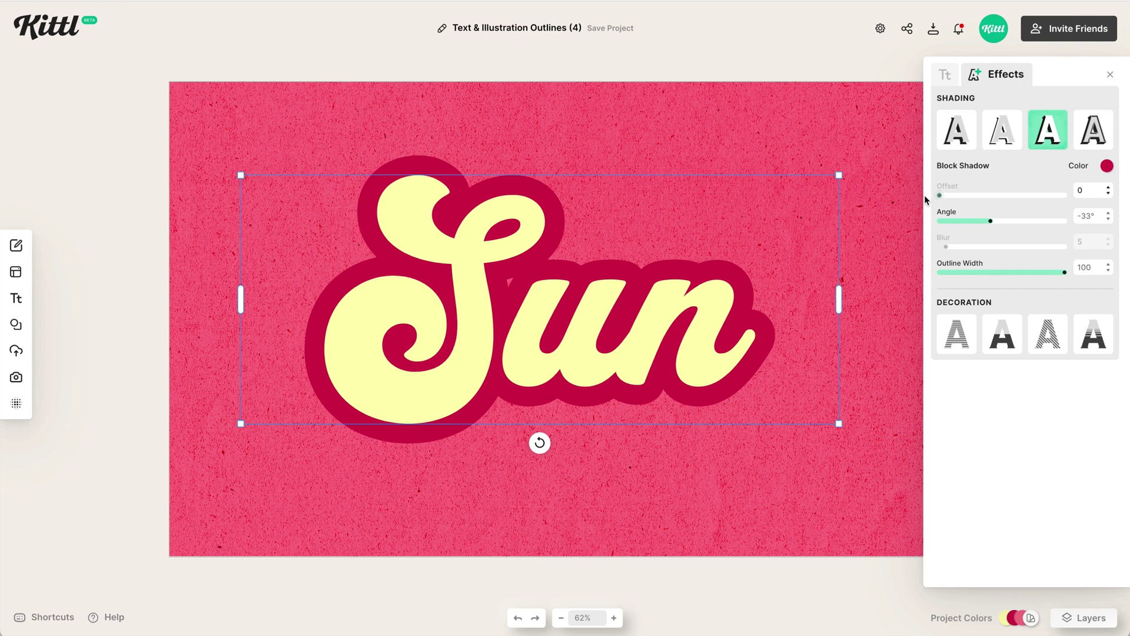
- Set the Sun lettering's outline width to 86
{"action": "left_click_drag", "start_coordinate": [1064, 272], "coordinate": [1046, 275]}
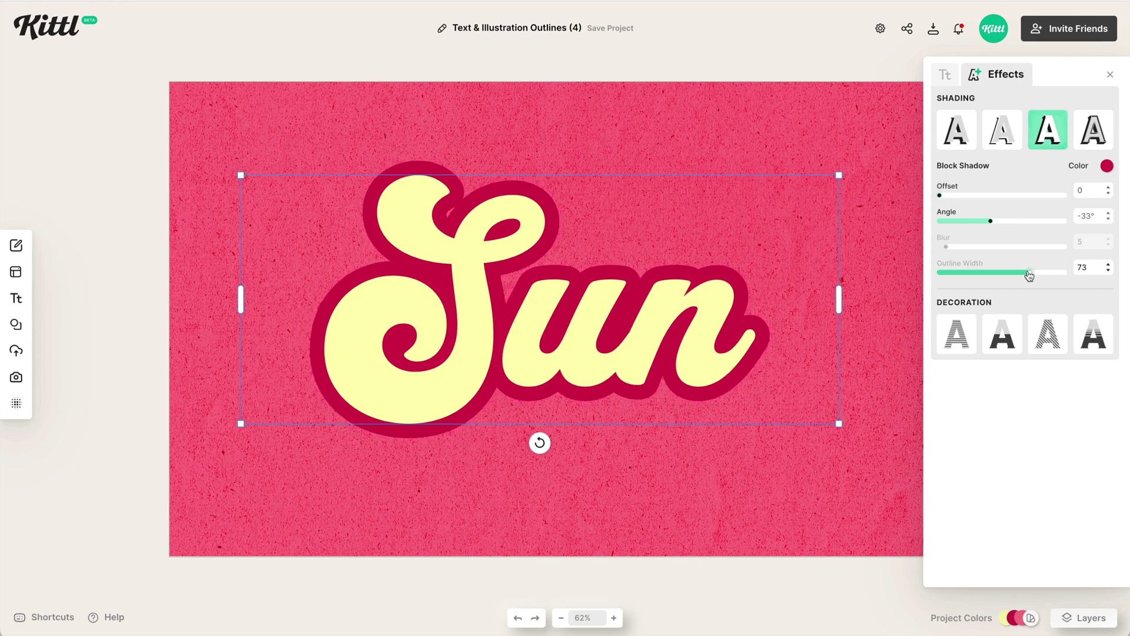
{"action": "mouse_move", "coordinate": [1029, 276]}
{"action": "left_mouse_down"}
{"action": "mouse_move", "coordinate": [950, 278]}
{"action": "mouse_move", "coordinate": [1046, 276]}
{"action": "left_mouse_up"}
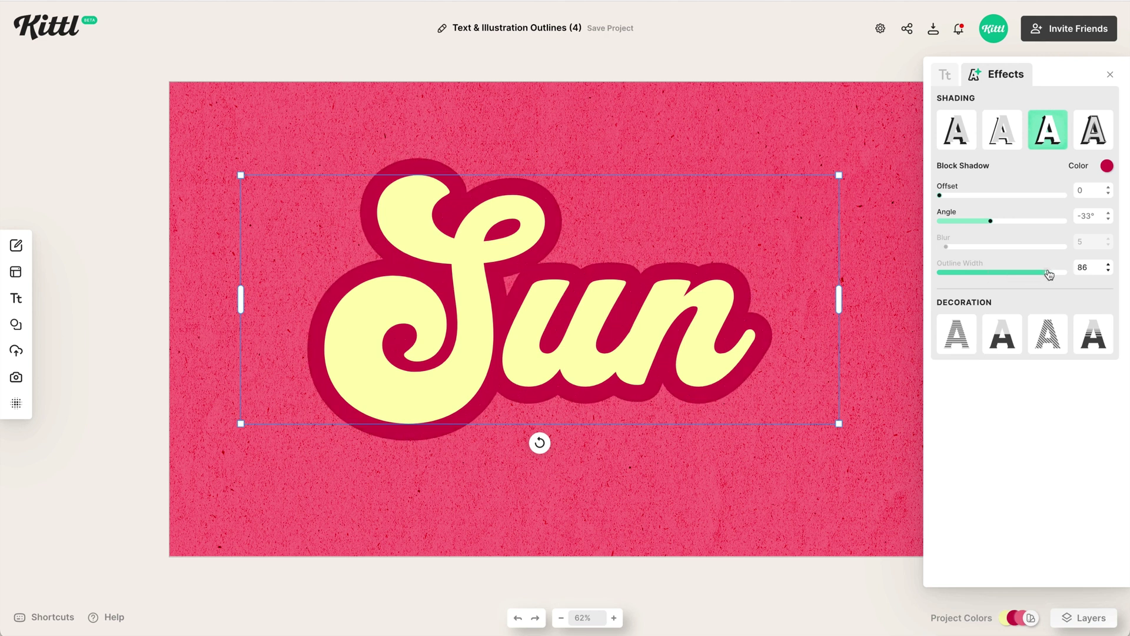
{"action": "left_click_drag", "start_coordinate": [1049, 275], "coordinate": [1049, 274]}
- Fill the Sun letters with pink Oblique Lines stripes
{"action": "left_click", "coordinate": [1048, 333]}
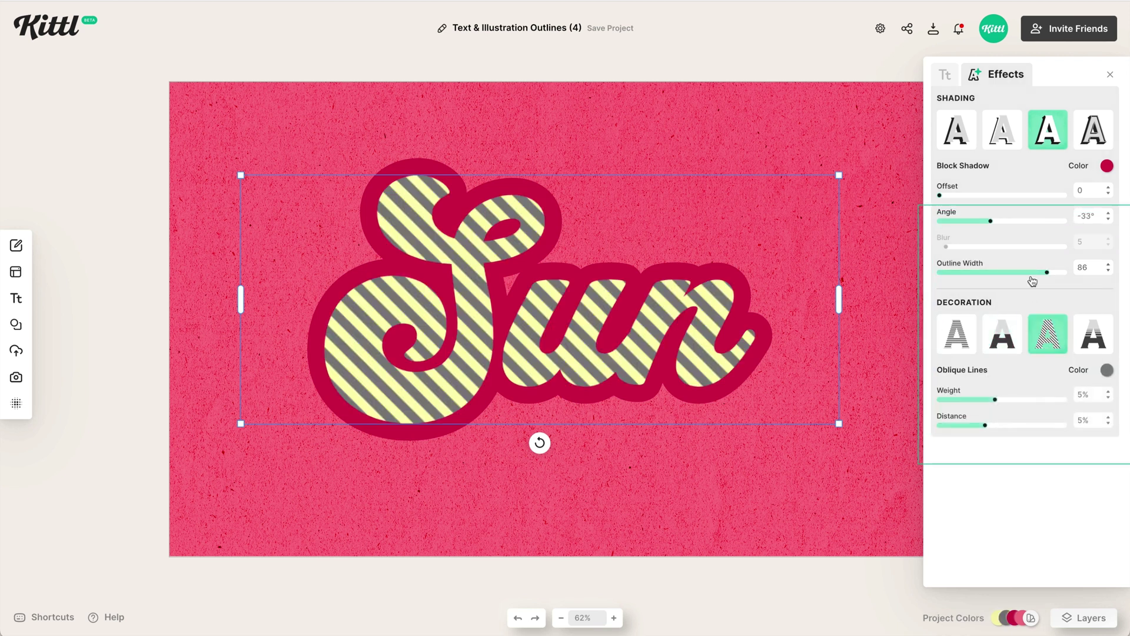
{"action": "left_click", "coordinate": [1107, 370]}
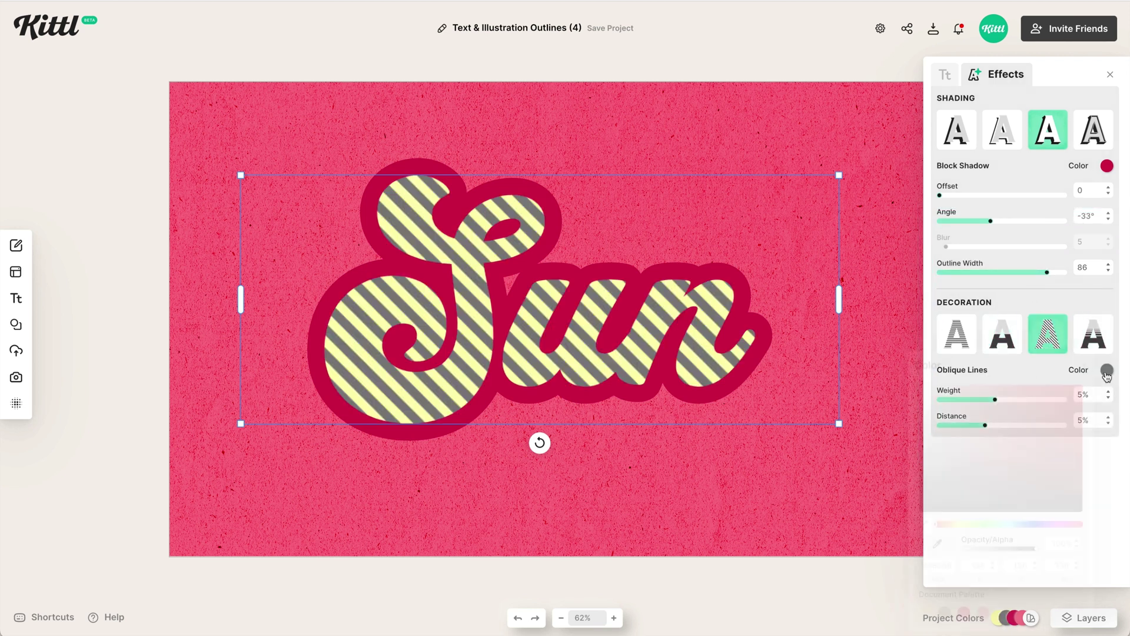
{"action": "left_click_drag", "start_coordinate": [949, 405], "coordinate": [962, 386]}
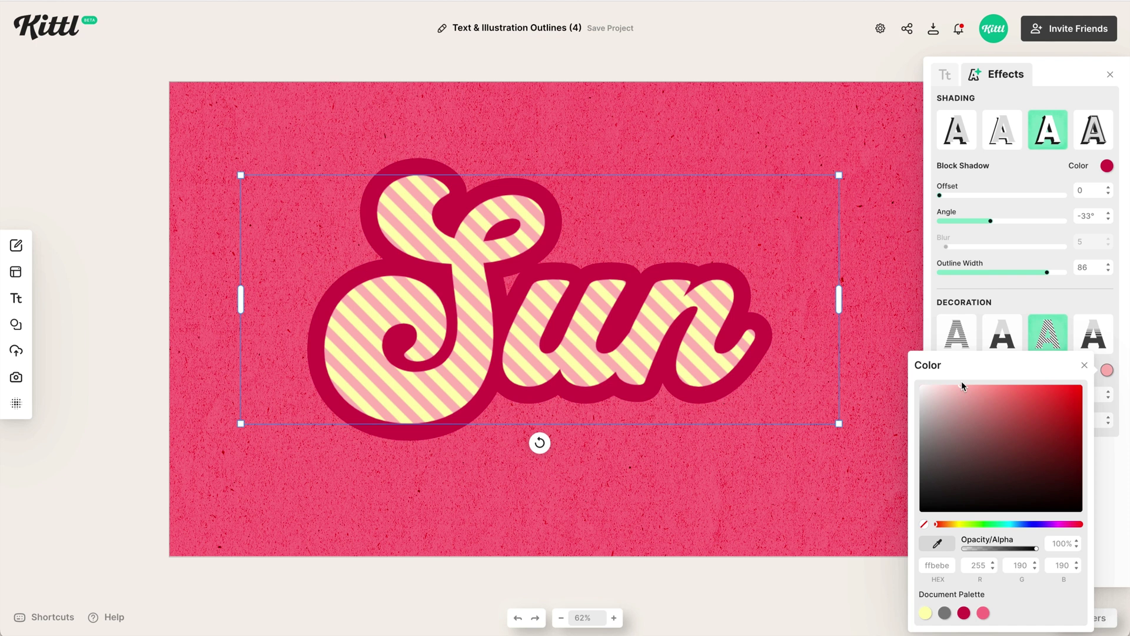
{"action": "left_click", "coordinate": [762, 498]}
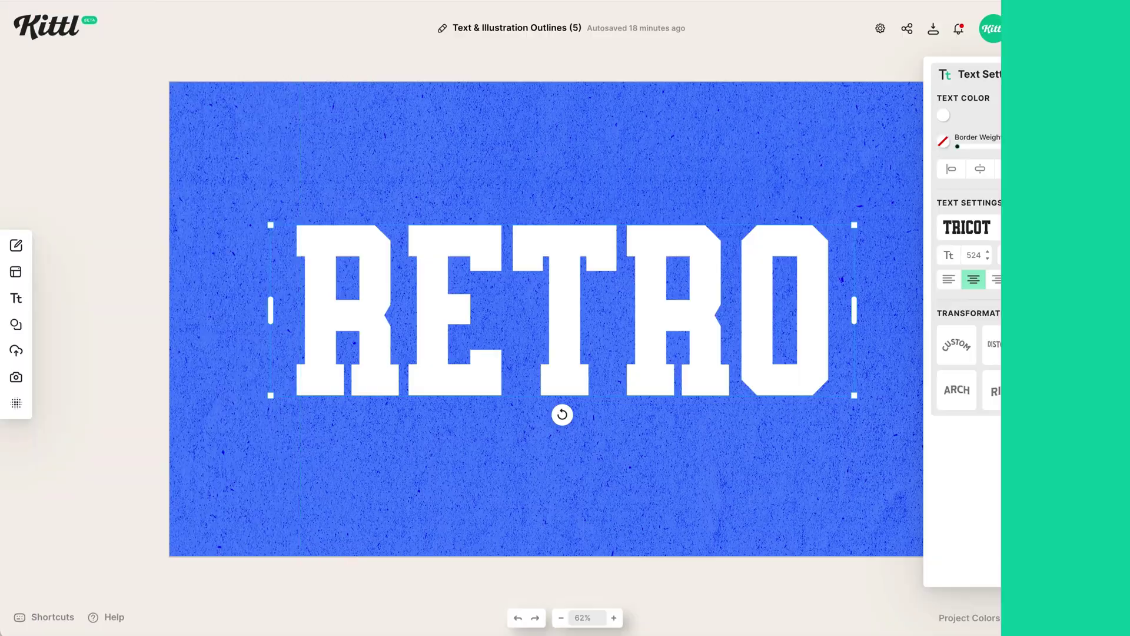
- Apply a Detailed 3d Shadow to RETRO with offset 9 and outline width 28
{"action": "left_click", "coordinate": [1049, 78]}
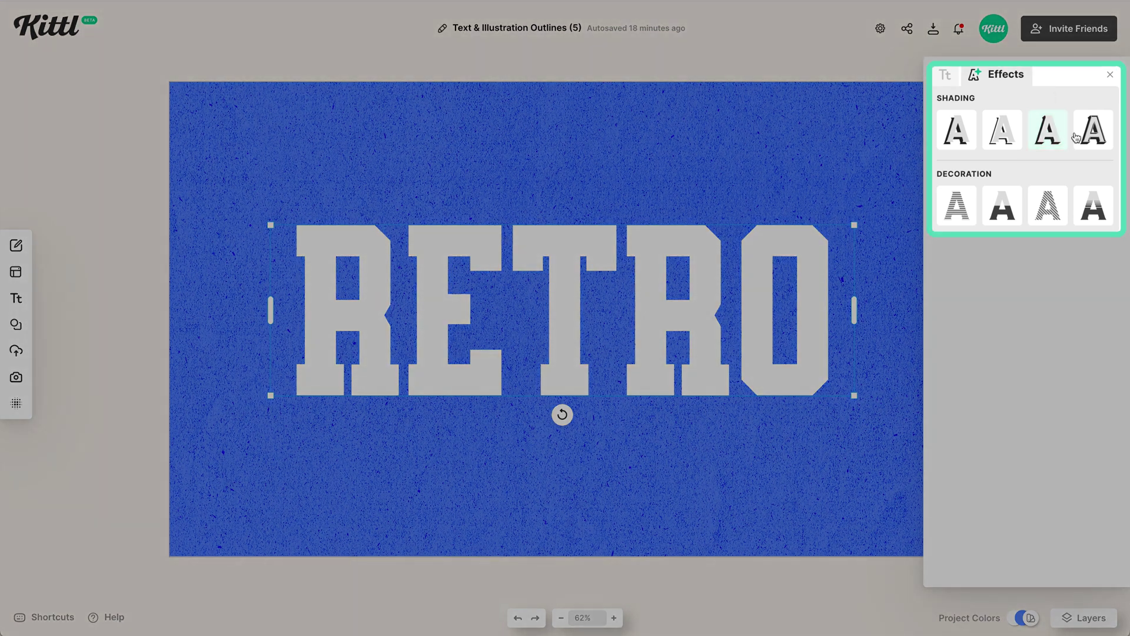
{"action": "left_click", "coordinate": [1090, 137]}
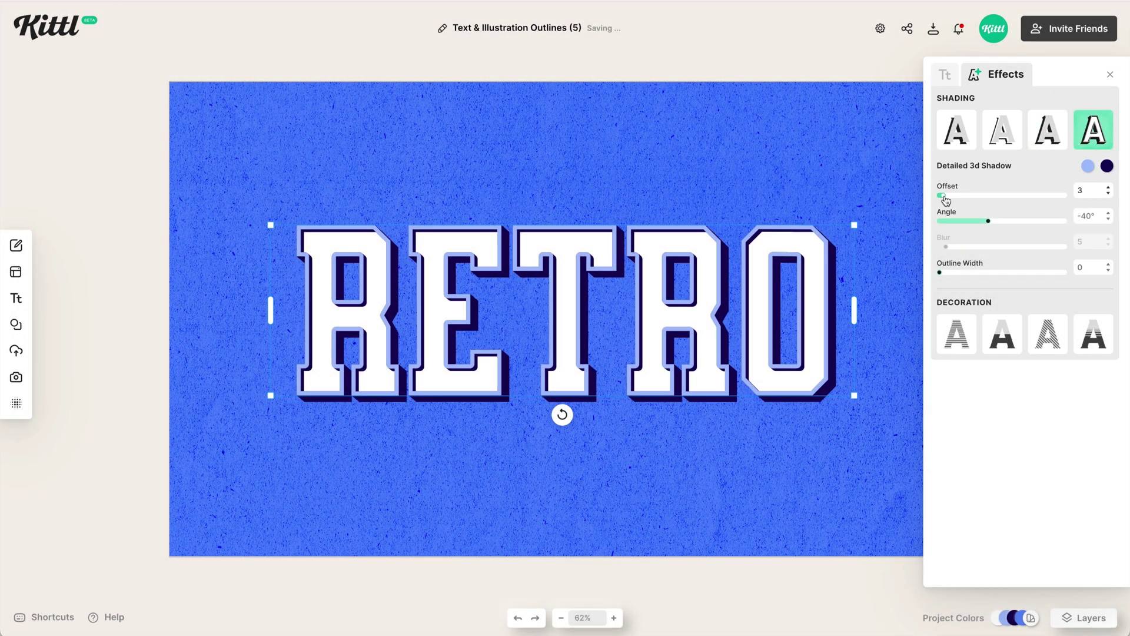
{"action": "left_click_drag", "start_coordinate": [946, 201], "coordinate": [953, 202]}
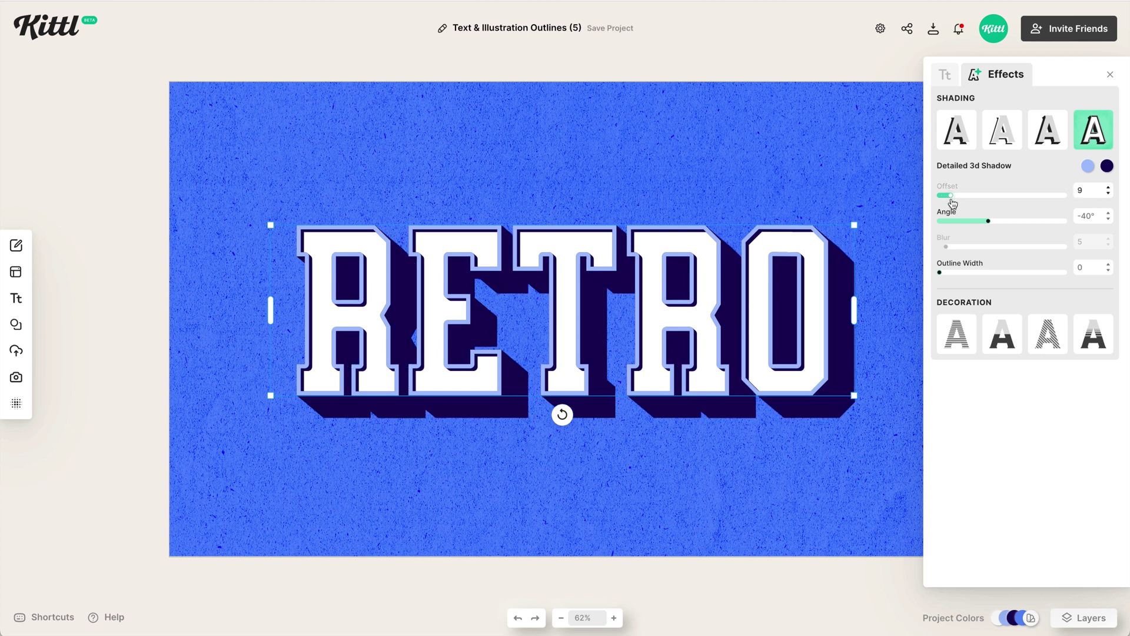
{"action": "left_click_drag", "start_coordinate": [942, 276], "coordinate": [977, 270]}
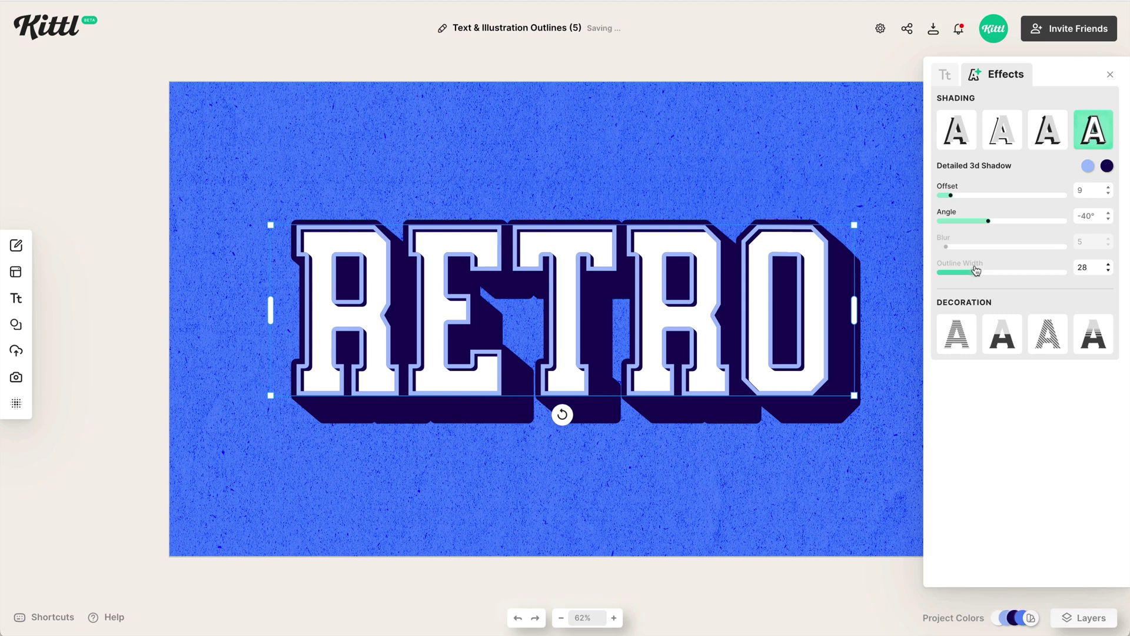
- Make RETRO's Detailed 3d Shadow outline white at width 95
{"action": "left_click", "coordinate": [795, 149]}
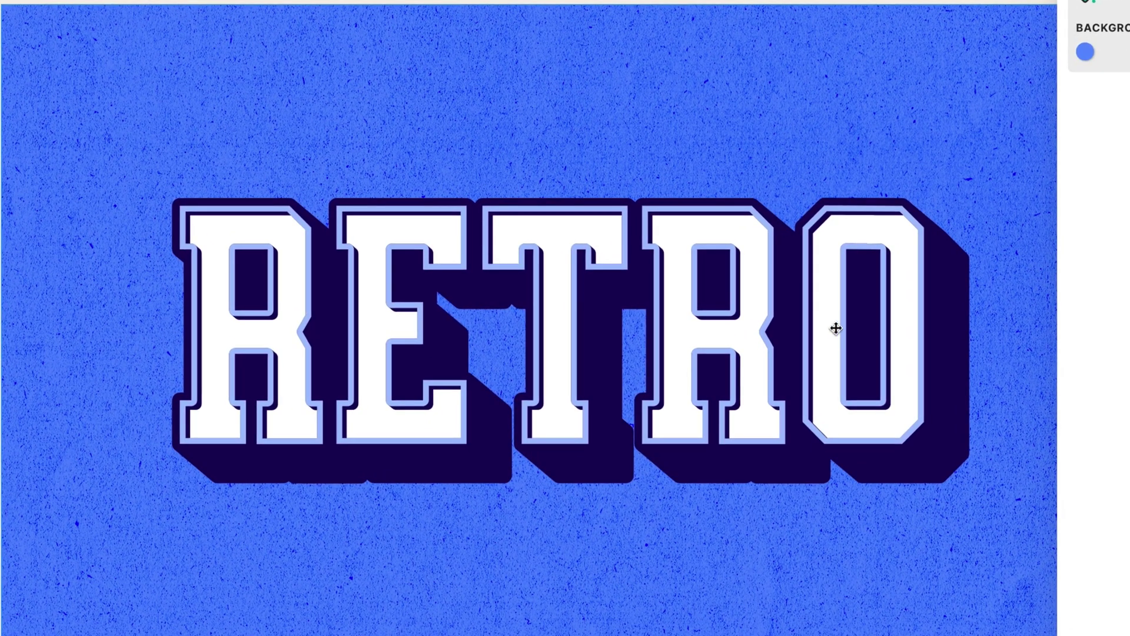
{"action": "left_click", "coordinate": [837, 333]}
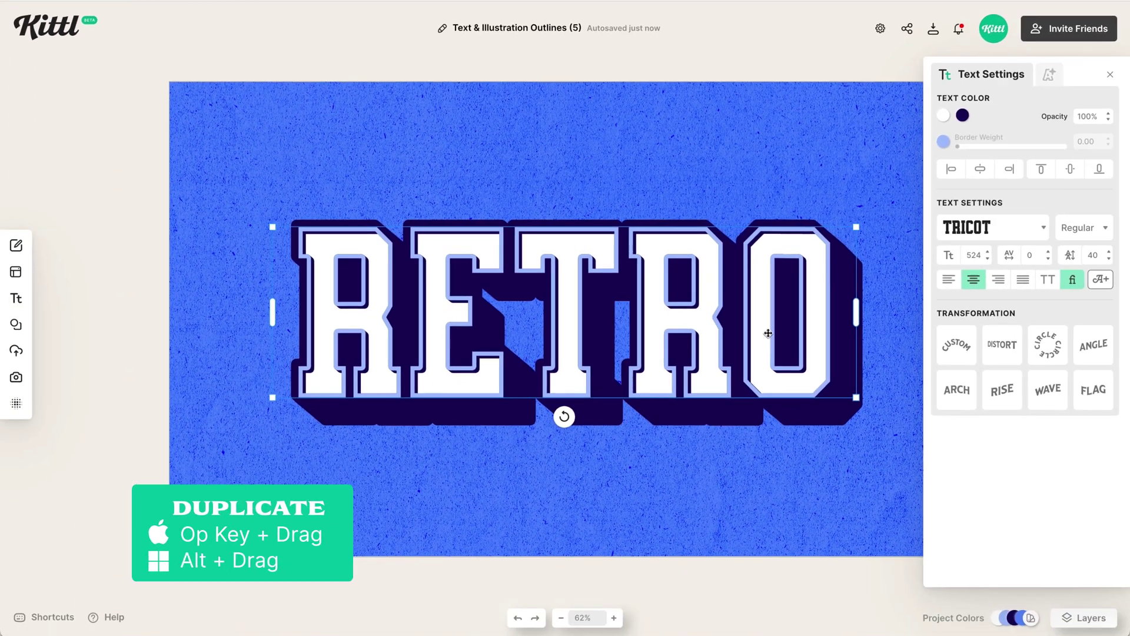
{"action": "left_click_drag", "start_coordinate": [767, 332], "coordinate": [765, 329]}
{"action": "right_click", "coordinate": [766, 330]}
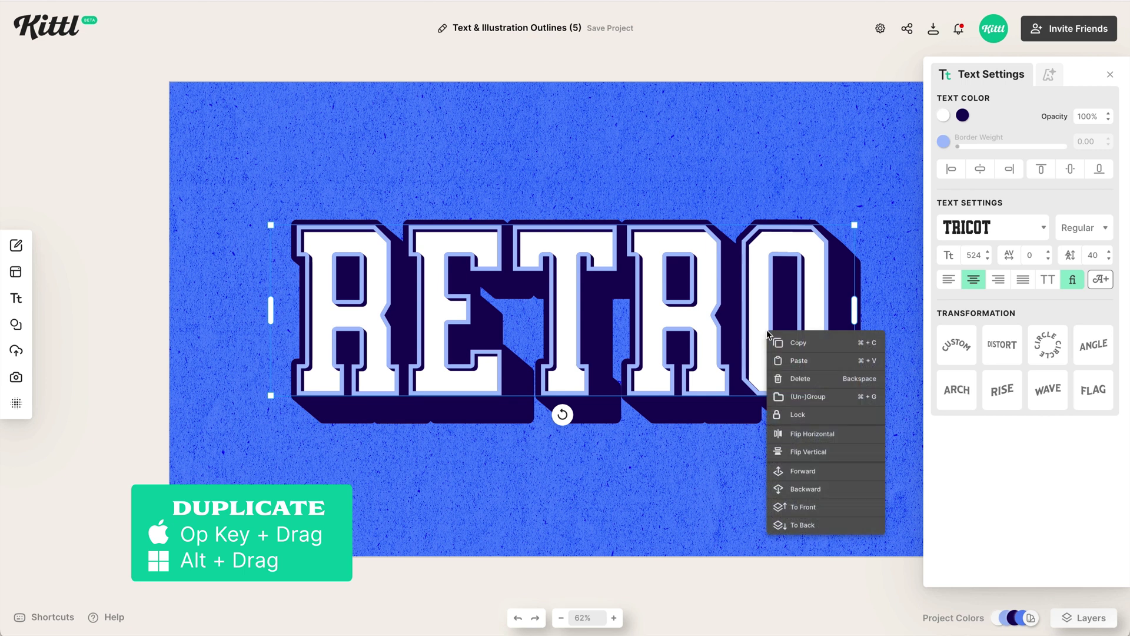
{"action": "left_click", "coordinate": [815, 525]}
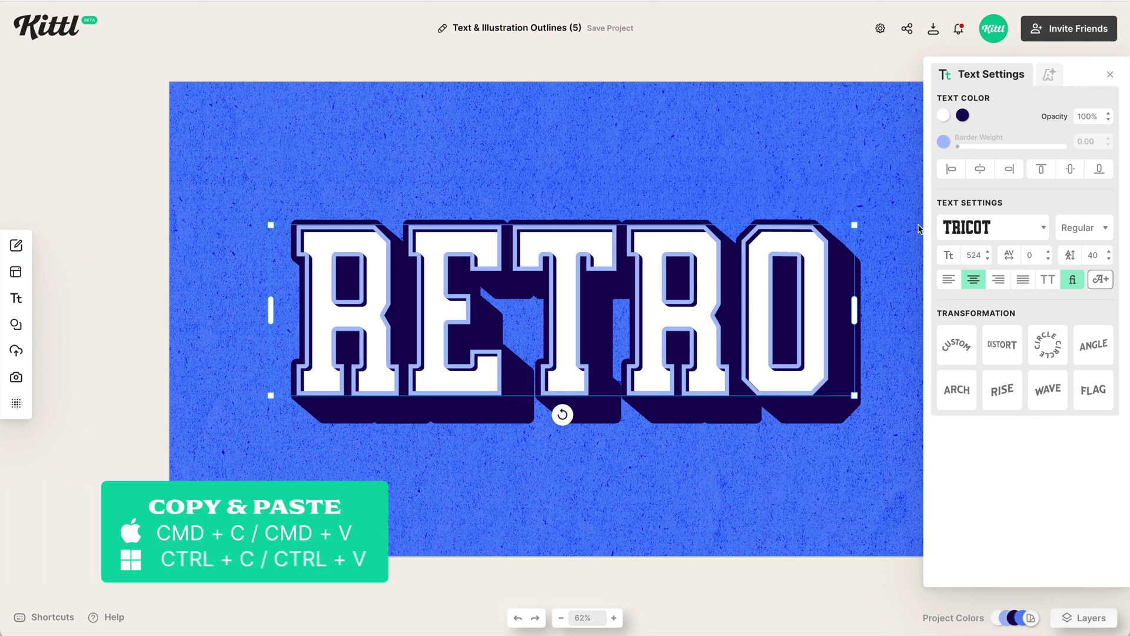
{"action": "left_click", "coordinate": [1045, 76]}
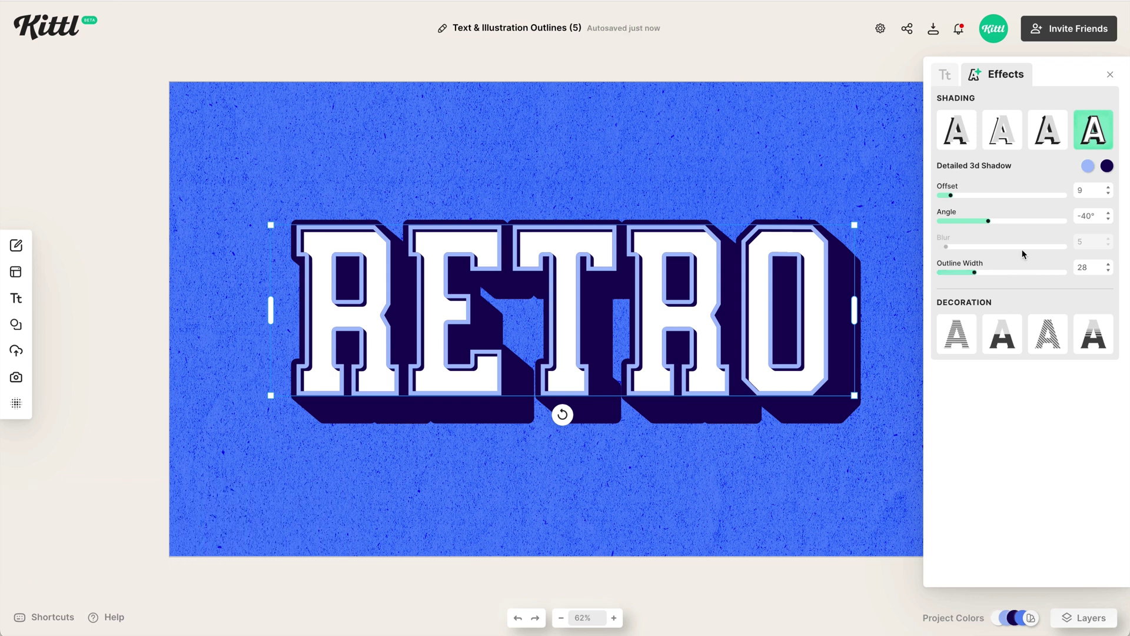
{"action": "left_click", "coordinate": [1108, 167]}
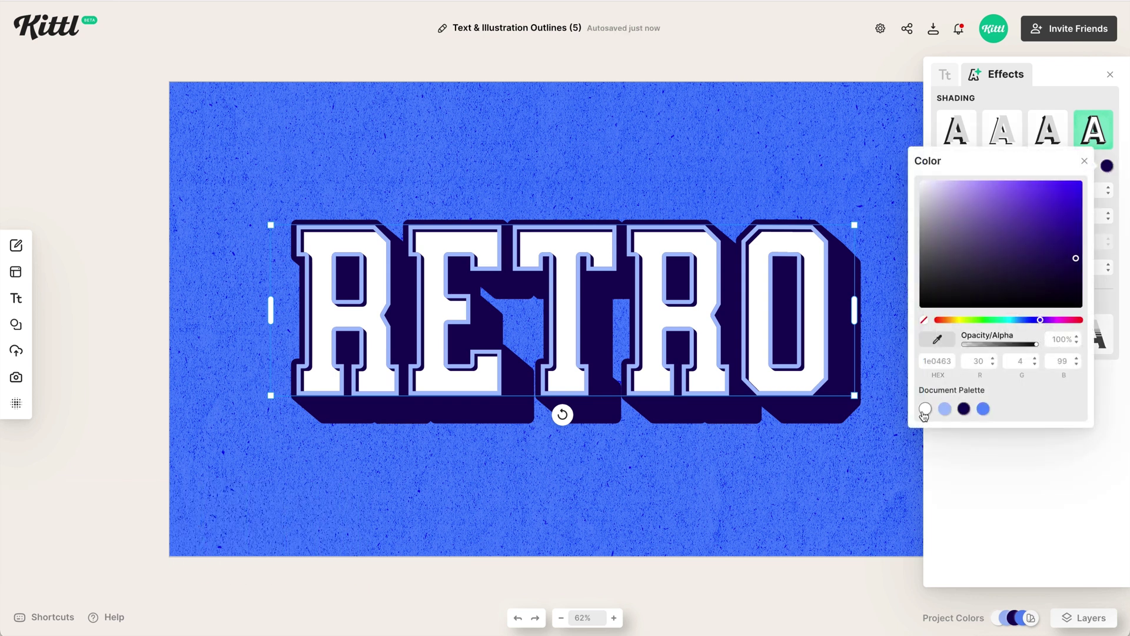
{"action": "left_click", "coordinate": [924, 408]}
{"action": "left_click", "coordinate": [970, 508]}
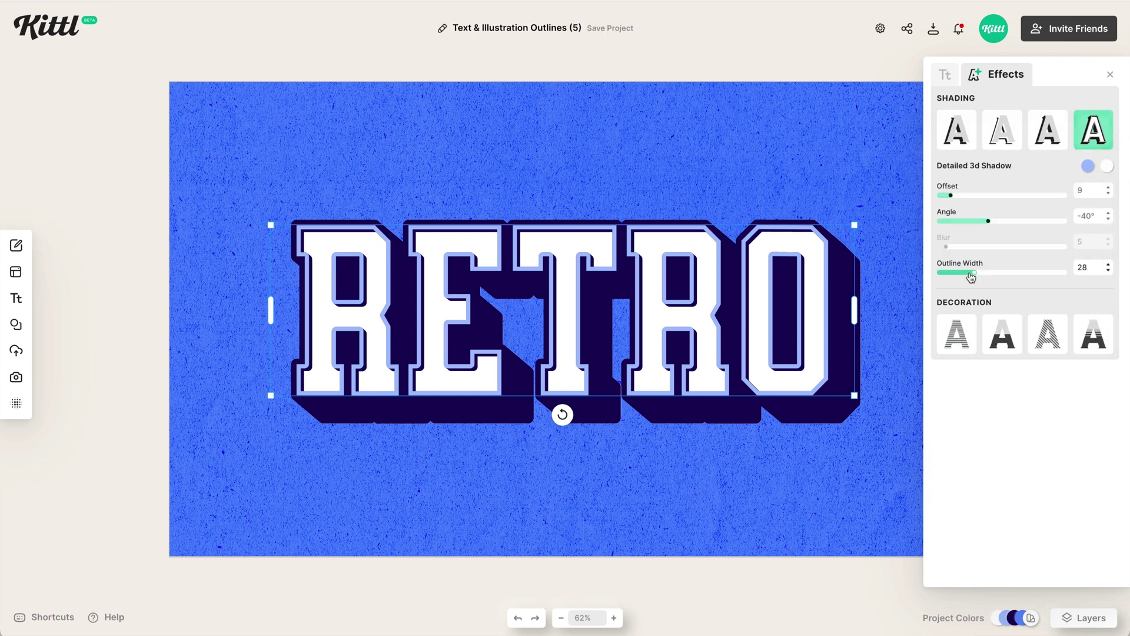
{"action": "left_click_drag", "start_coordinate": [972, 277], "coordinate": [1059, 269]}
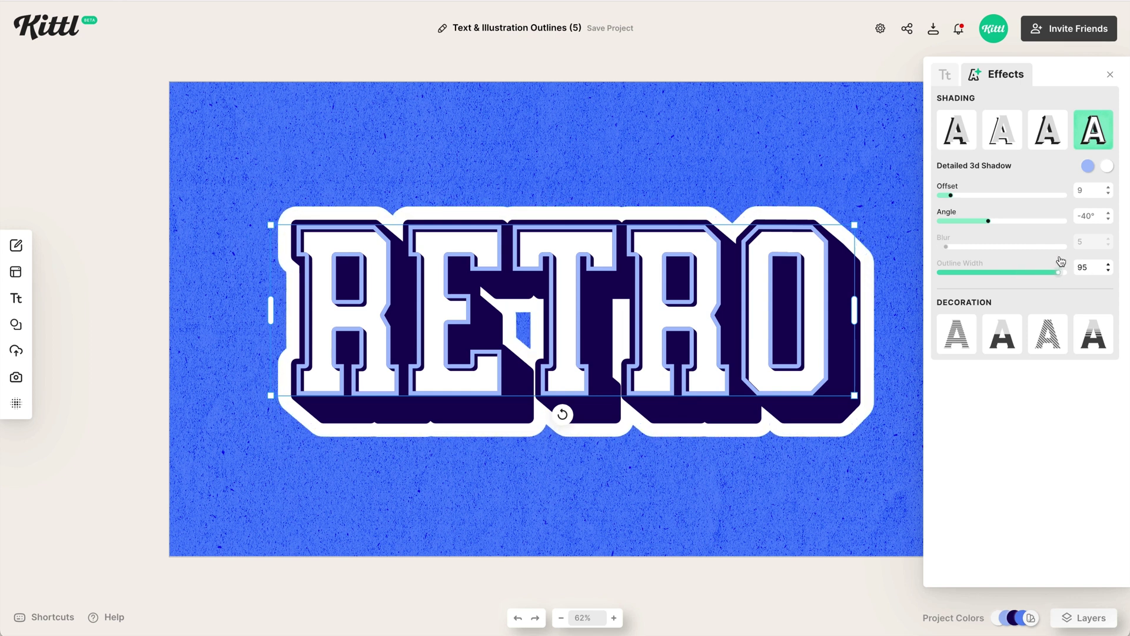
{"action": "left_click", "coordinate": [717, 163]}
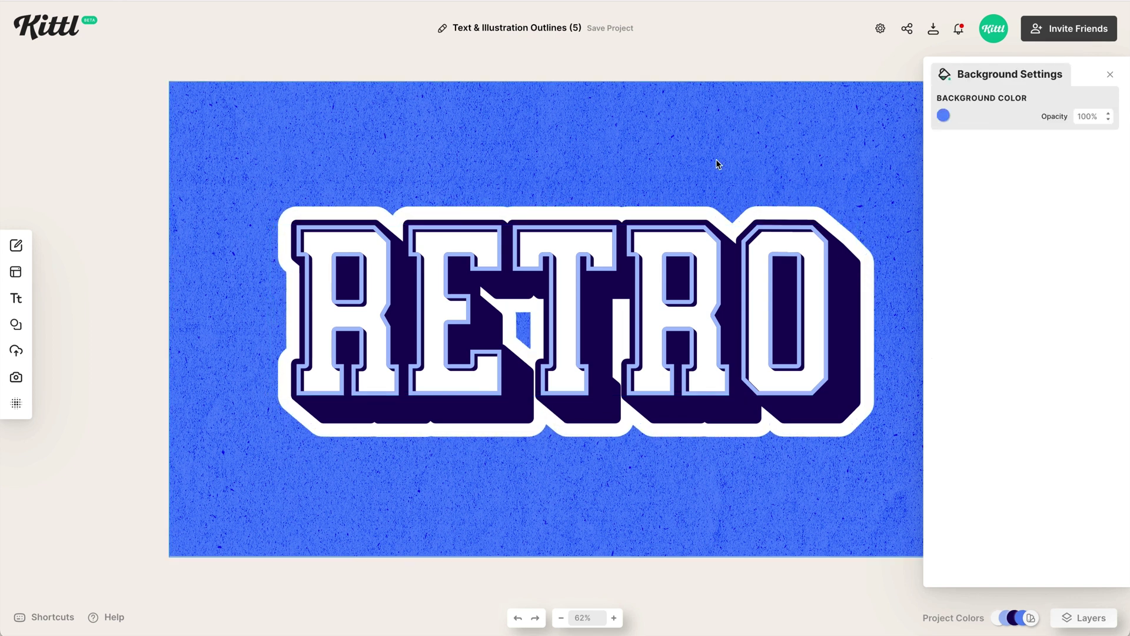